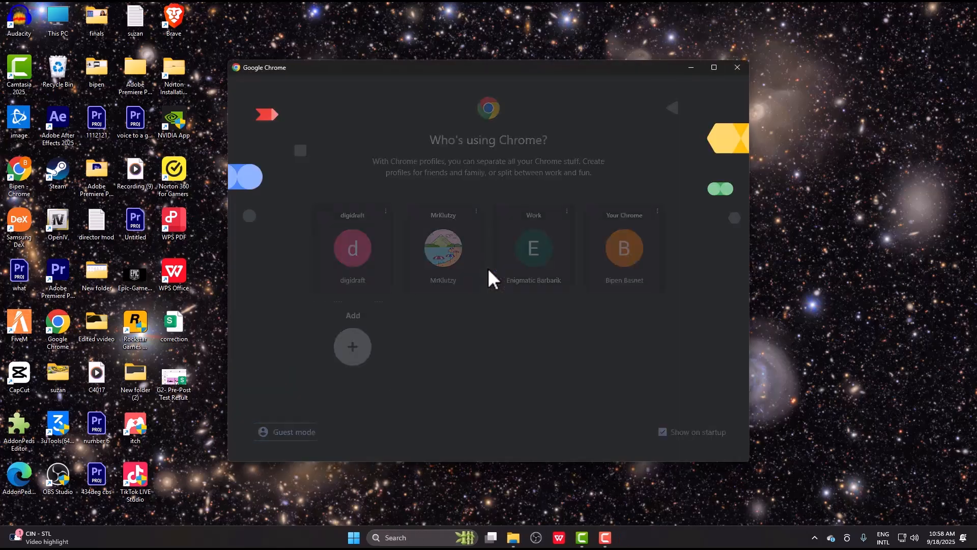
# - Search Google for 'streamlabs' from the address bar of the chosen Chrome profile
pyautogui.click(457, 252)
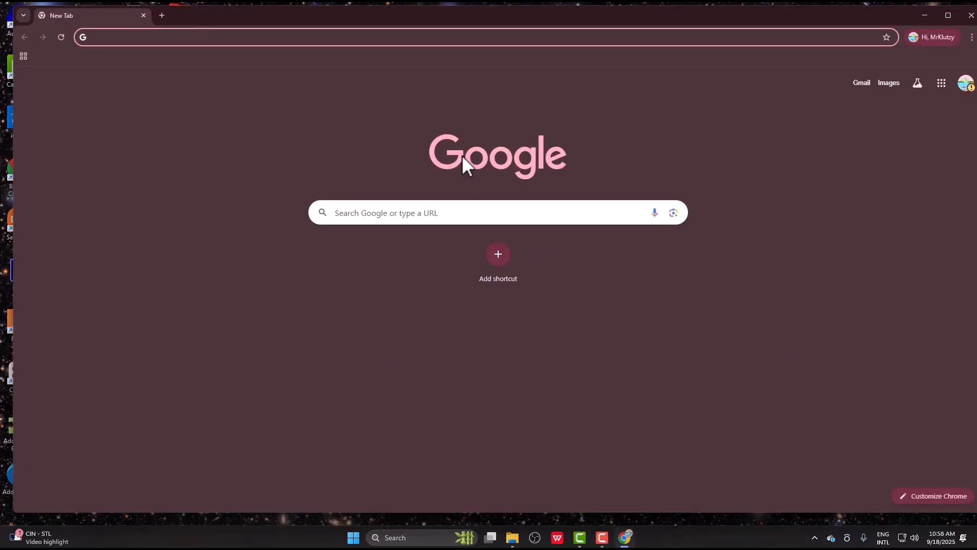
pyautogui.write('stream')
pyautogui.press('Return')
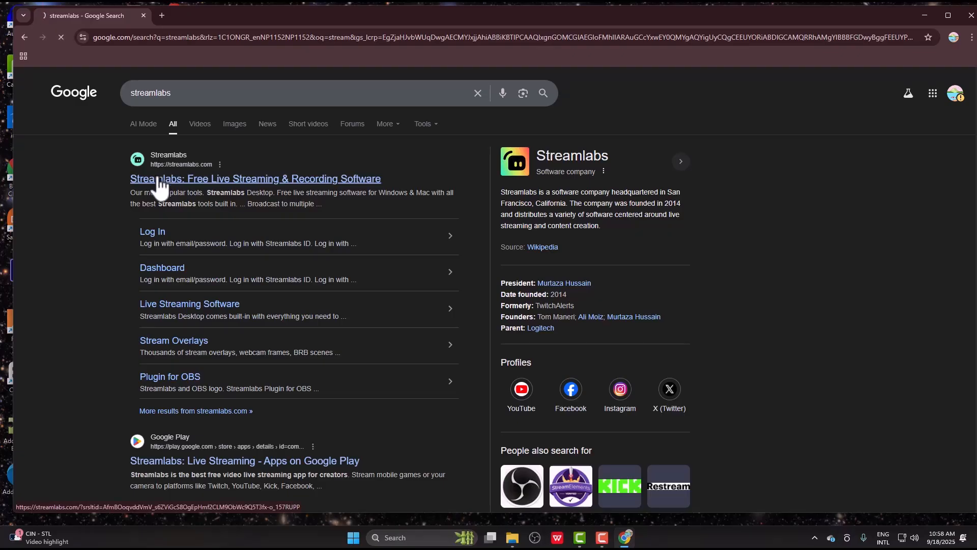
# - Download the Streamlabs Desktop Windows installer from the official site and run the setup file
pyautogui.click(160, 186)
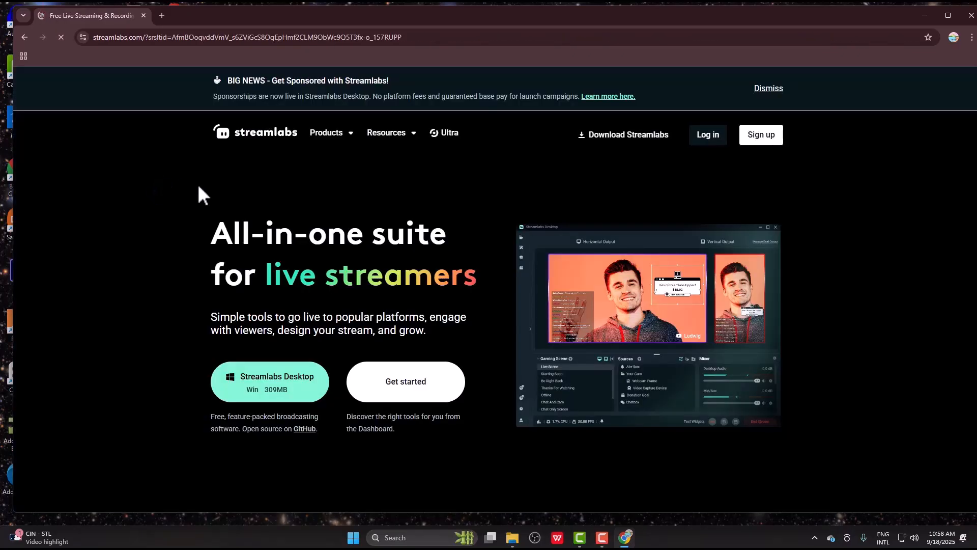
pyautogui.click(277, 383)
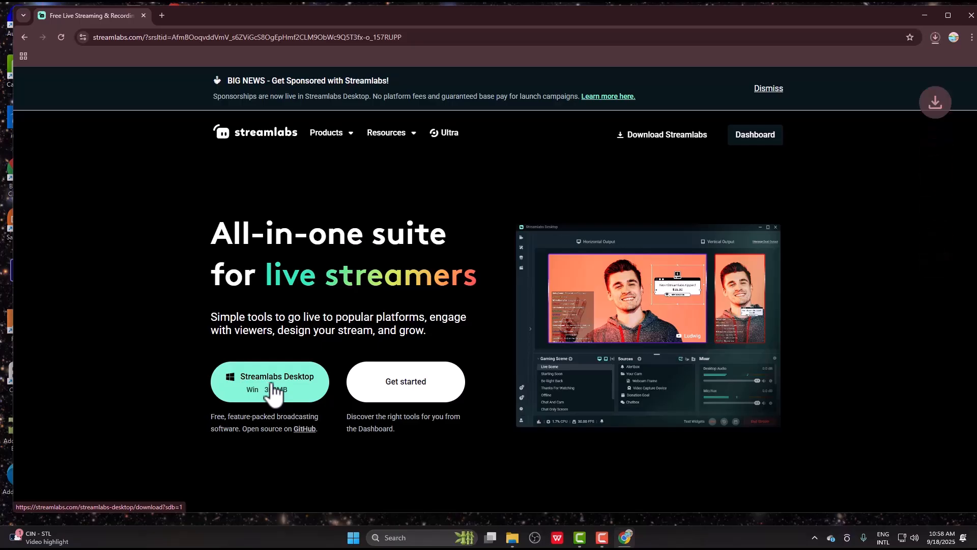
pyautogui.click(934, 38)
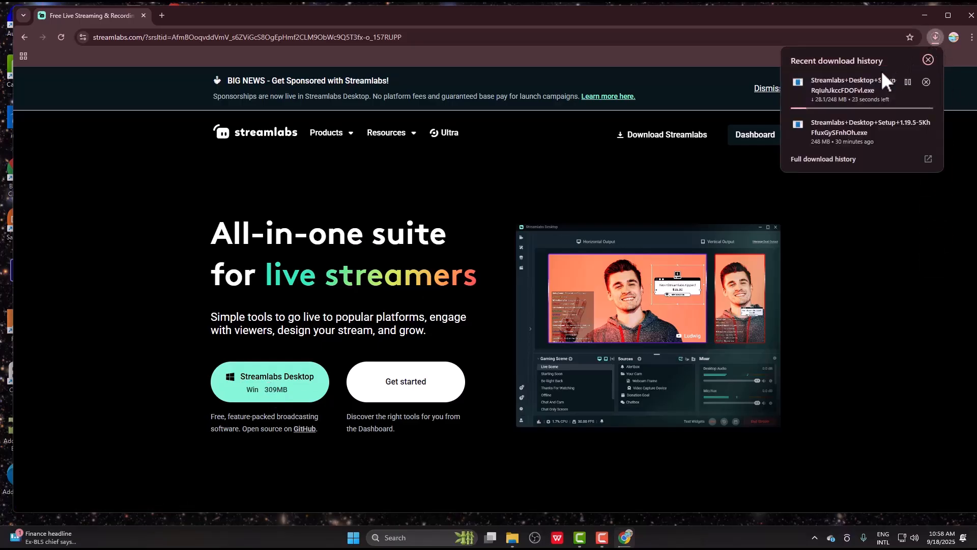
pyautogui.click(861, 135)
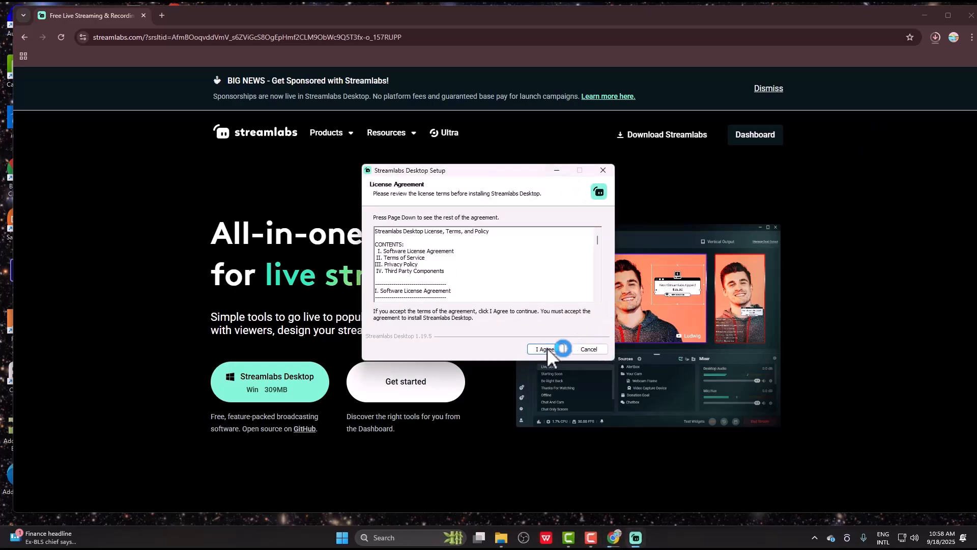
# - Accept the licence and install Streamlabs Desktop in the default location
pyautogui.click(547, 348)
pyautogui.click(545, 349)
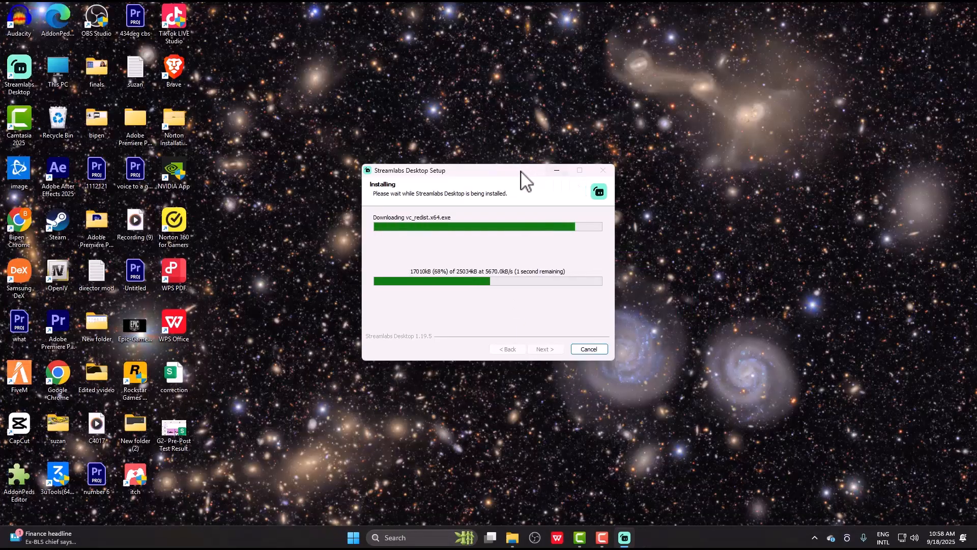
pyautogui.moveTo(519, 171); pyautogui.dragTo(522, 139)
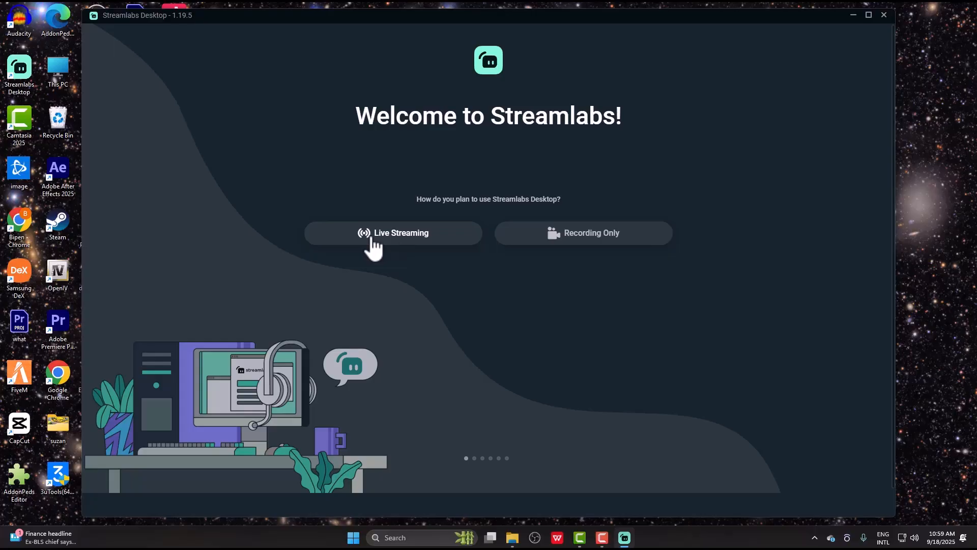
# - Choose Live Streaming, skip account sign-up, and start fresh without importing settings
pyautogui.click(360, 239)
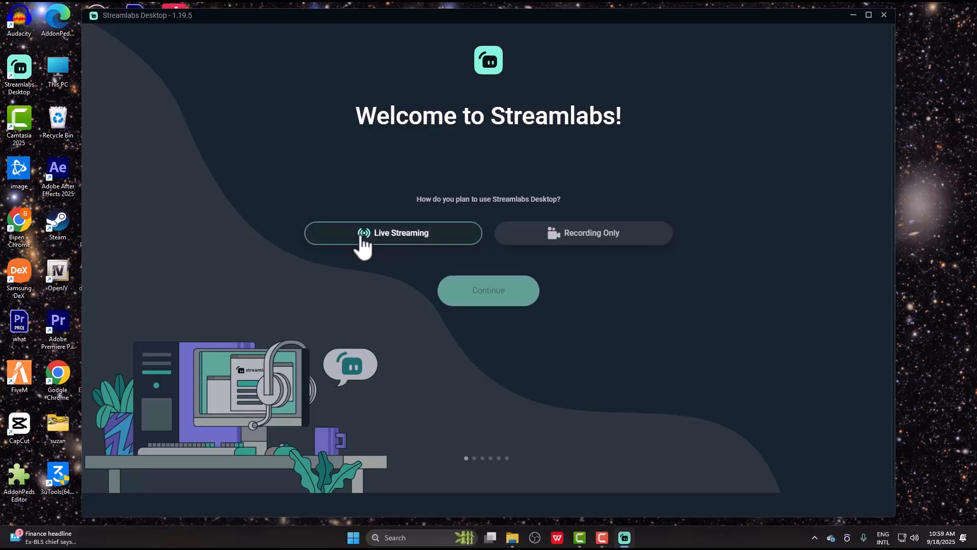
pyautogui.click(485, 289)
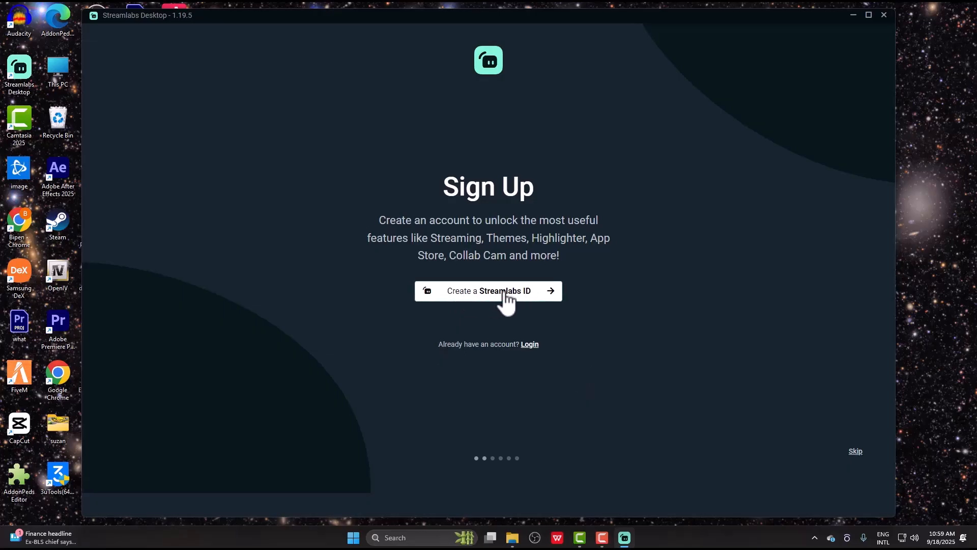
pyautogui.click(853, 451)
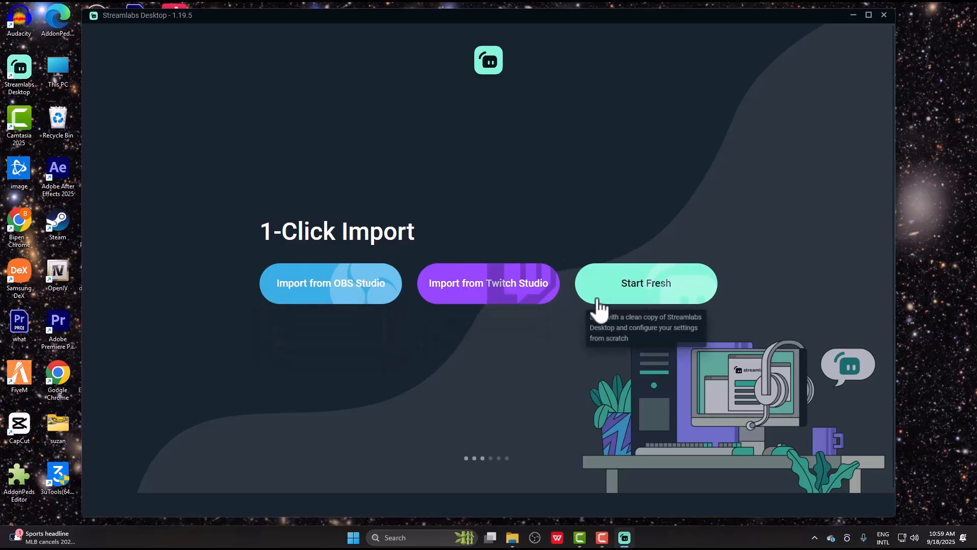
pyautogui.click(632, 294)
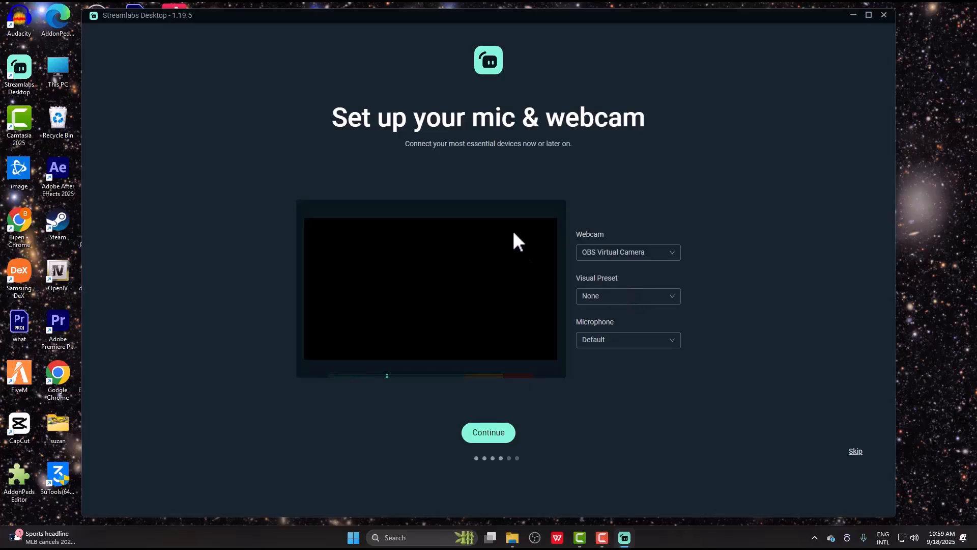
# - Keep OBS Virtual Camera as webcam, the default microphone, and no visual preset
pyautogui.click(655, 259)
pyautogui.click(585, 273)
pyautogui.click(607, 346)
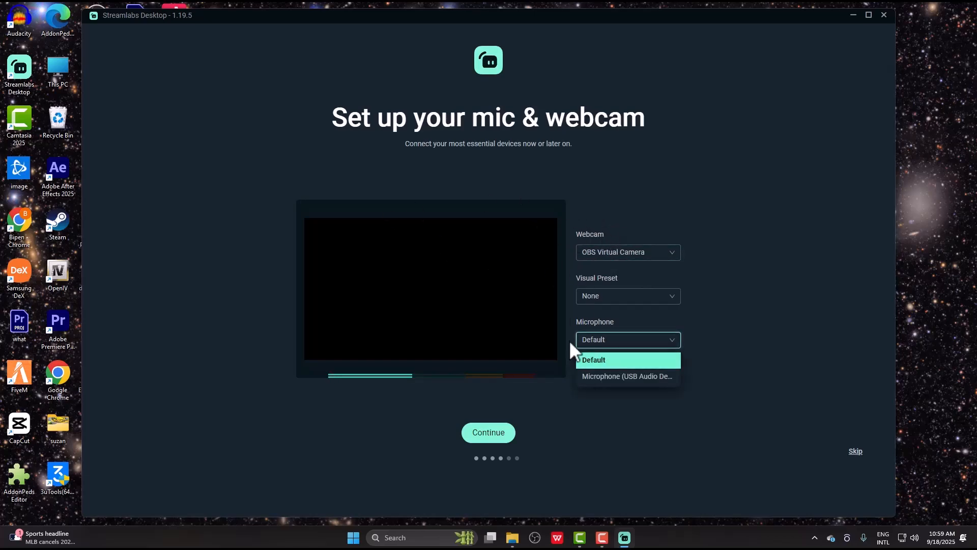
pyautogui.click(620, 354)
pyautogui.click(604, 298)
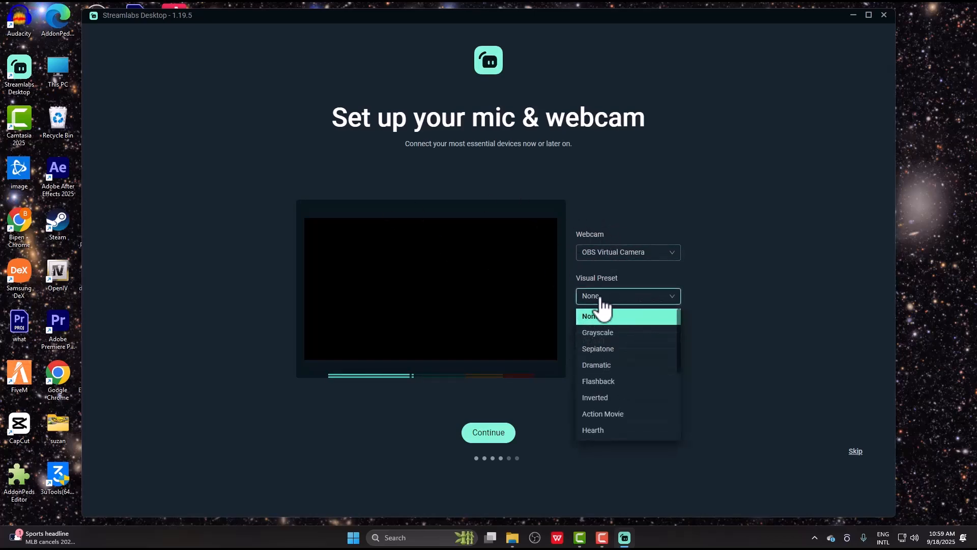
pyautogui.scroll(-1, 636, 377)
pyautogui.scroll(2, 633, 382)
pyautogui.click(807, 316)
# - Continue past the mic and webcam page and skip installing a theme
pyautogui.click(494, 432)
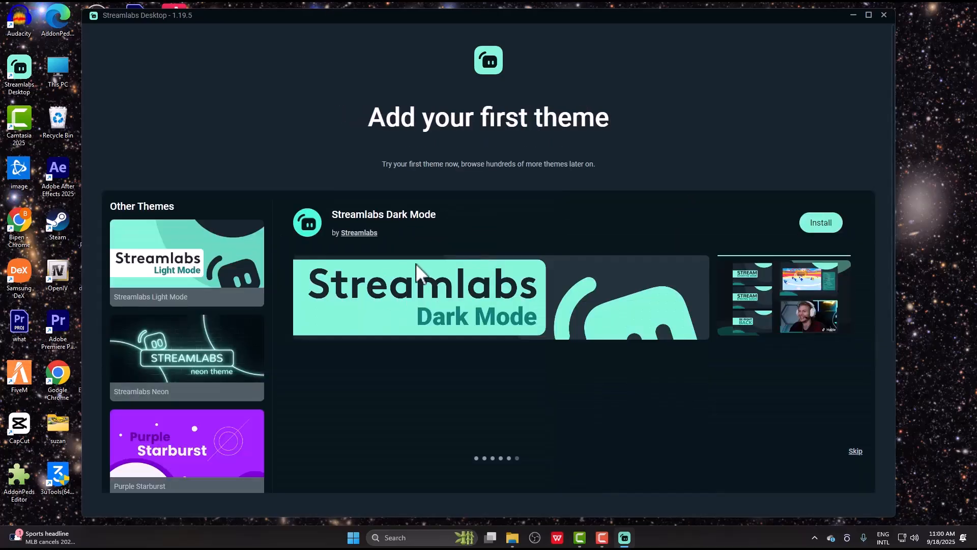
pyautogui.scroll(-3, 270, 277)
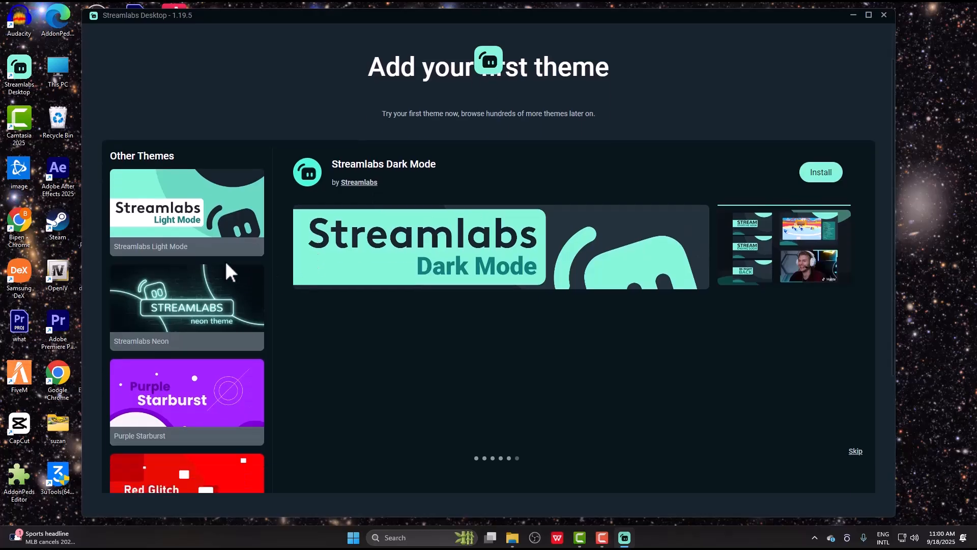
pyautogui.click(857, 452)
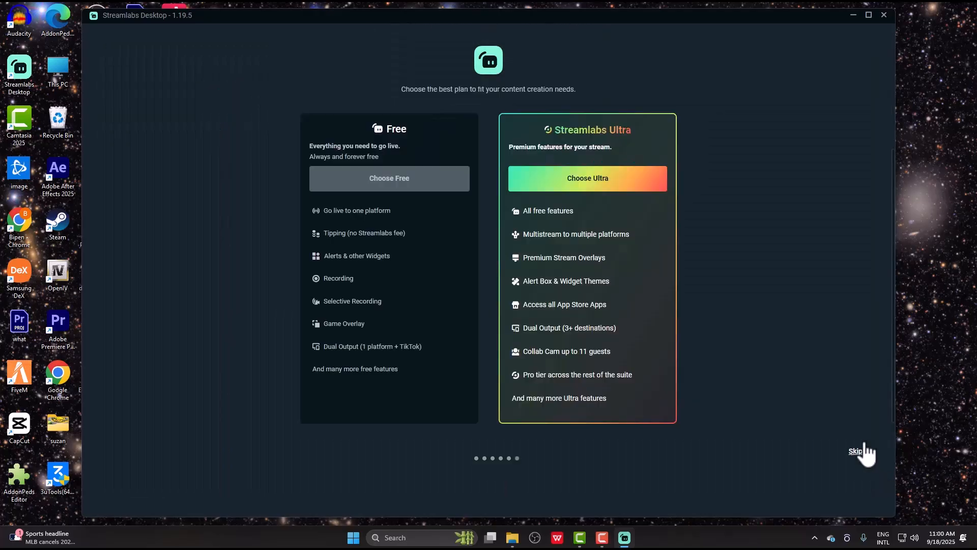
# - Skip the plan choice and dismiss the Login and Scene Collections tips
pyautogui.click(384, 187)
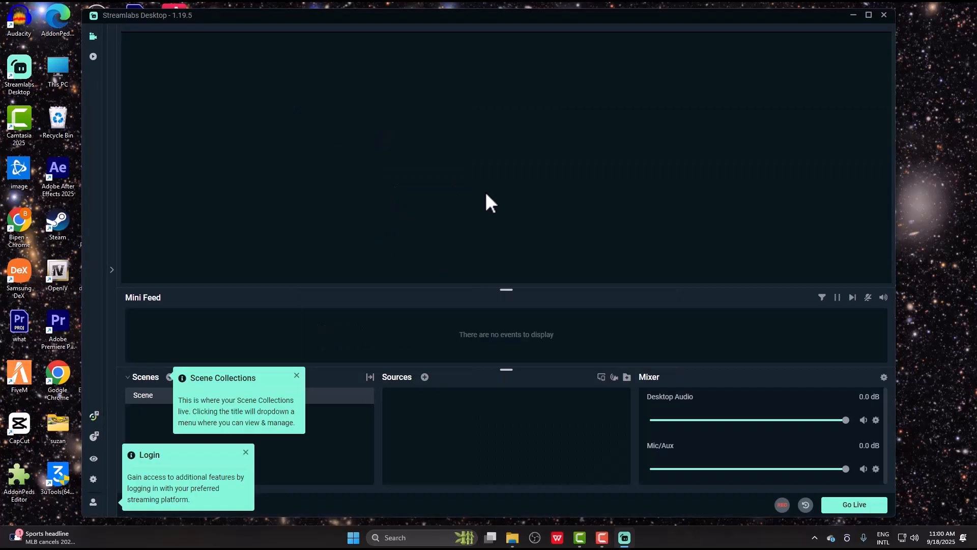
pyautogui.click(246, 453)
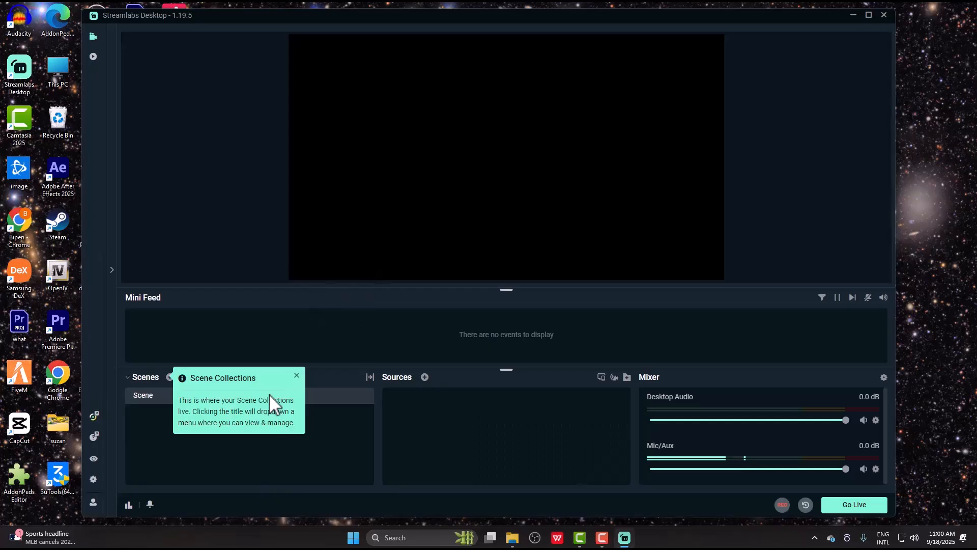
pyautogui.click(297, 375)
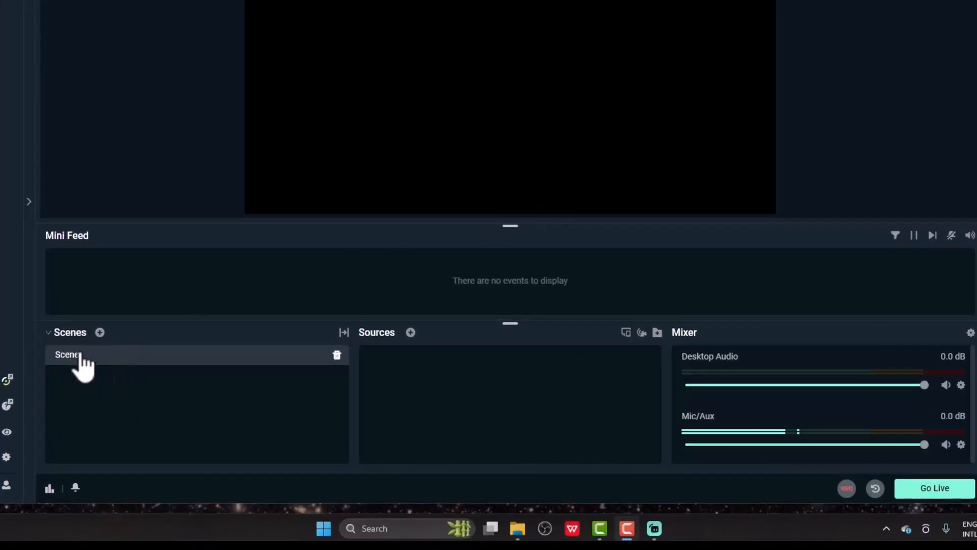
# - Add a Display Capture source with default settings to the Scene
pyautogui.click(411, 332)
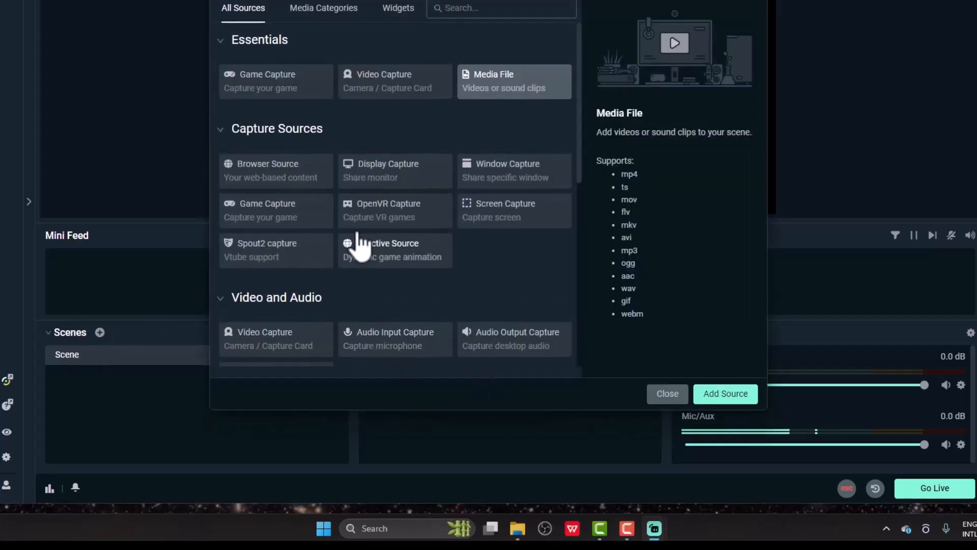
pyautogui.doubleClick(402, 181)
pyautogui.click(653, 282)
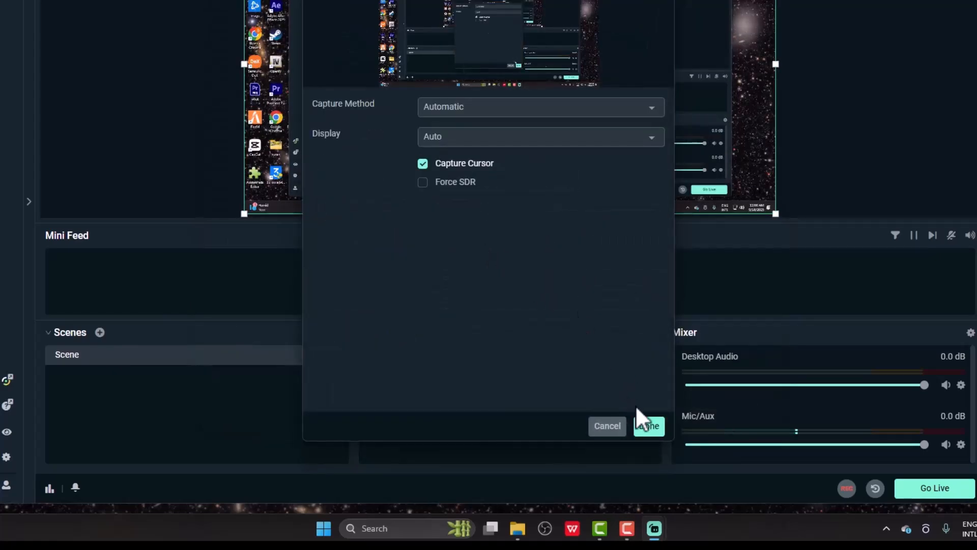
pyautogui.click(654, 425)
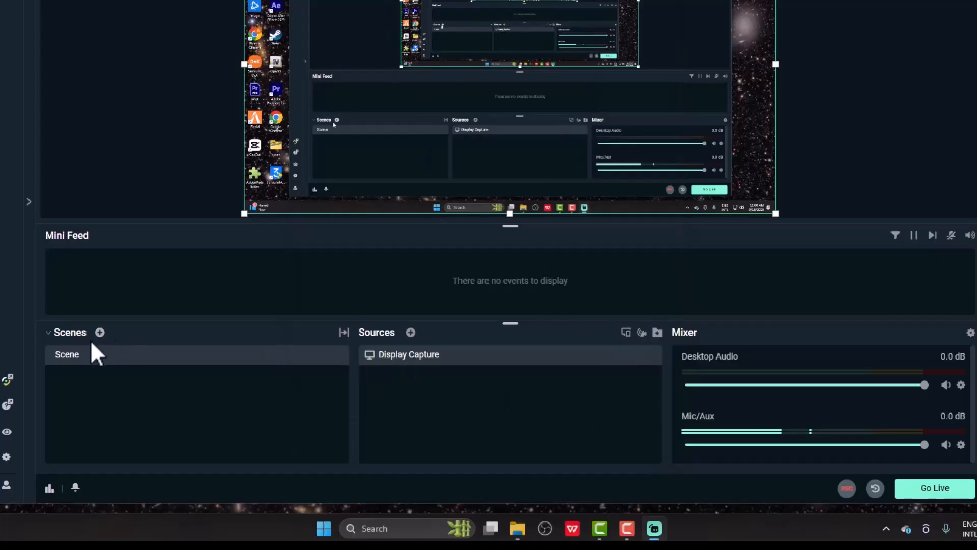
# - Add a Video Capture Device source using OBS Virtual Camera to the Scene
pyautogui.click(410, 332)
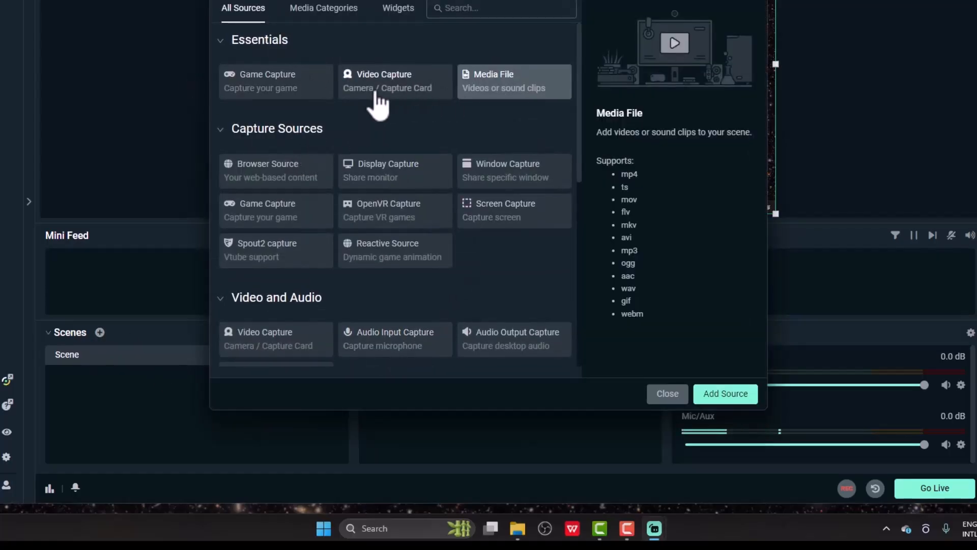
pyautogui.click(398, 92)
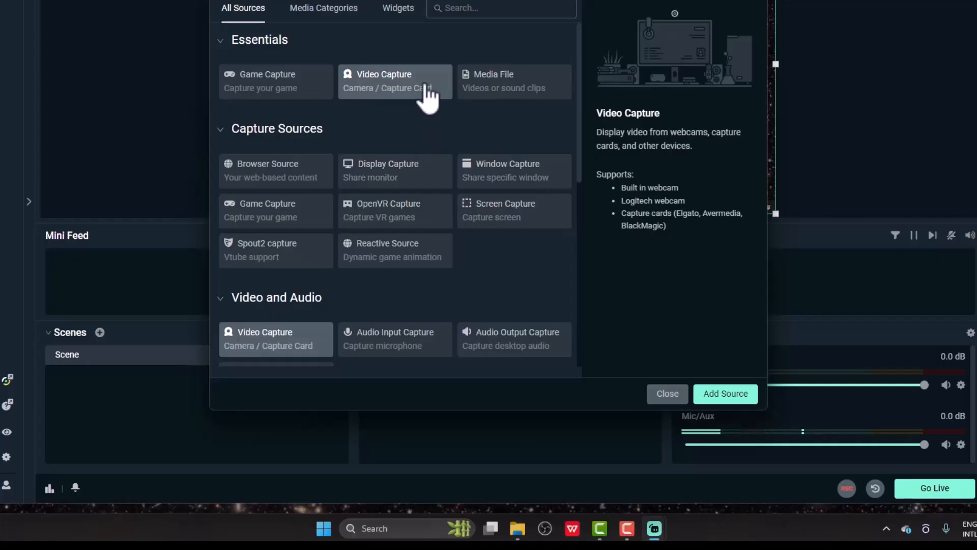
pyautogui.doubleClick(395, 79)
pyautogui.click(639, 275)
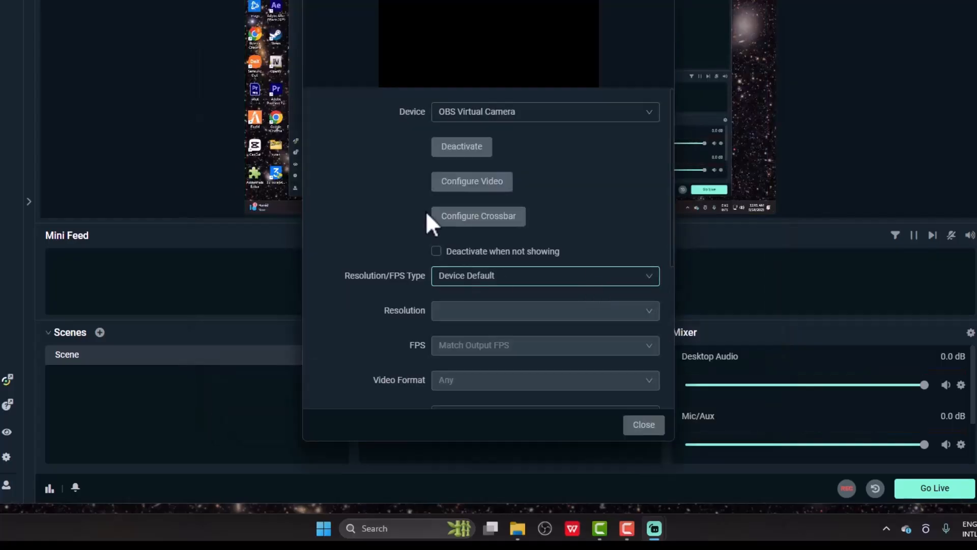
pyautogui.click(541, 112)
pyautogui.click(525, 138)
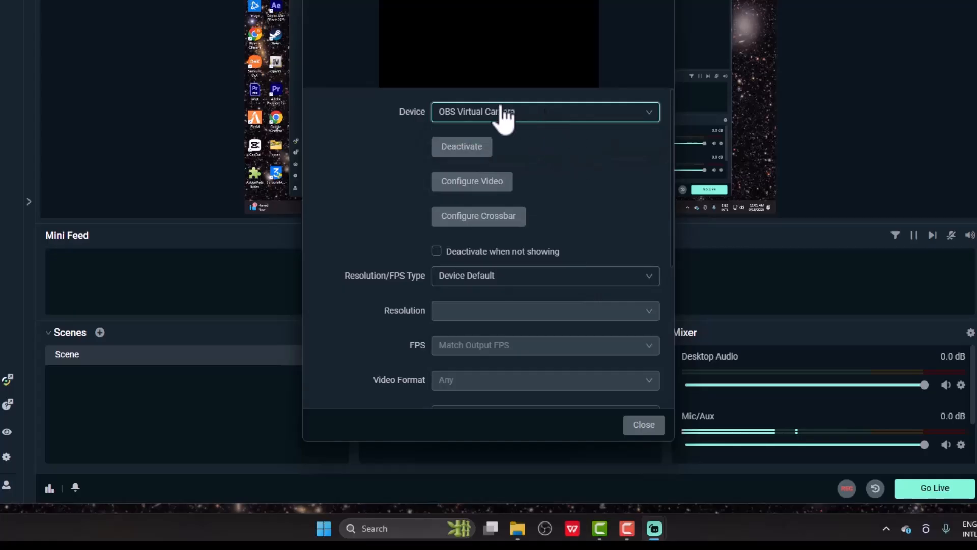
pyautogui.click(643, 425)
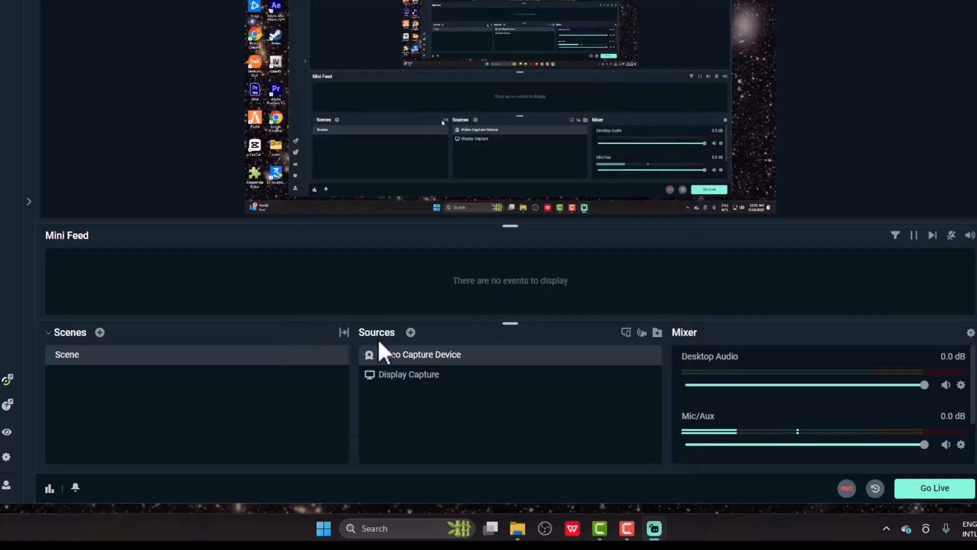
pyautogui.click(410, 332)
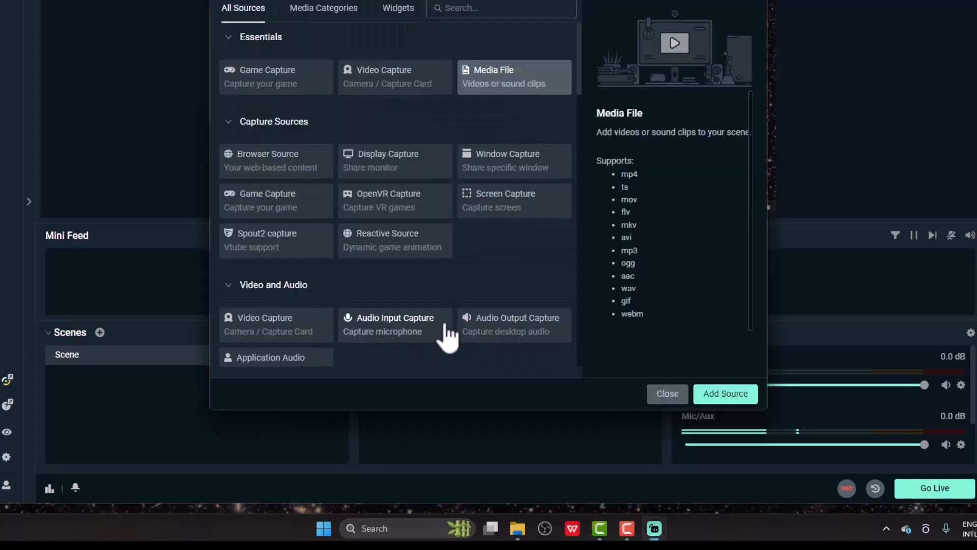
pyautogui.scroll(-2, 363, 293)
pyautogui.scroll(-2, 370, 300)
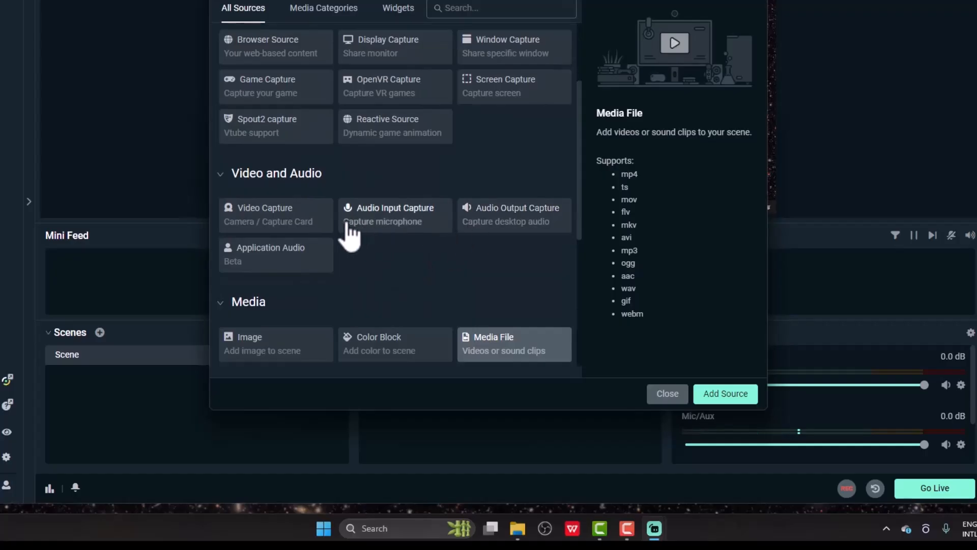
pyautogui.scroll(-1, 381, 253)
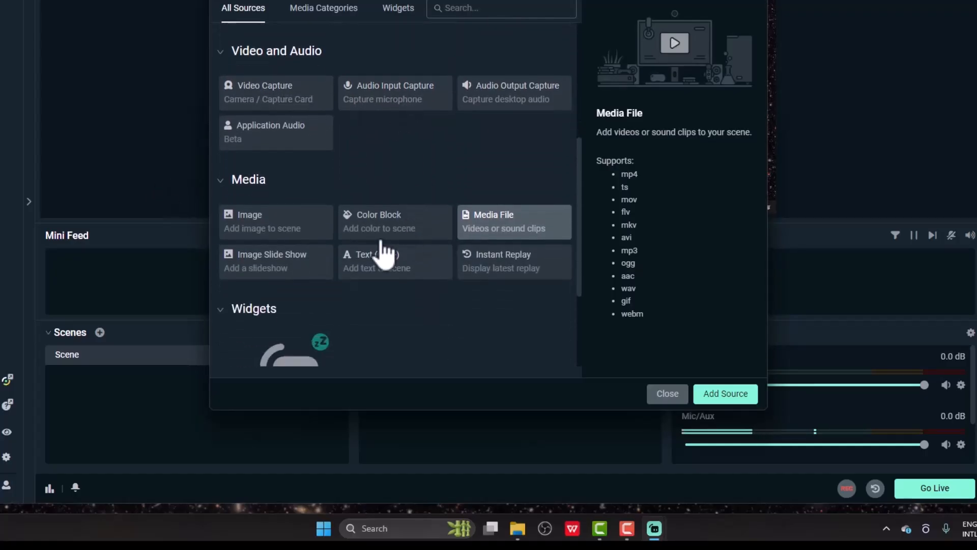
pyautogui.scroll(-1, 505, 338)
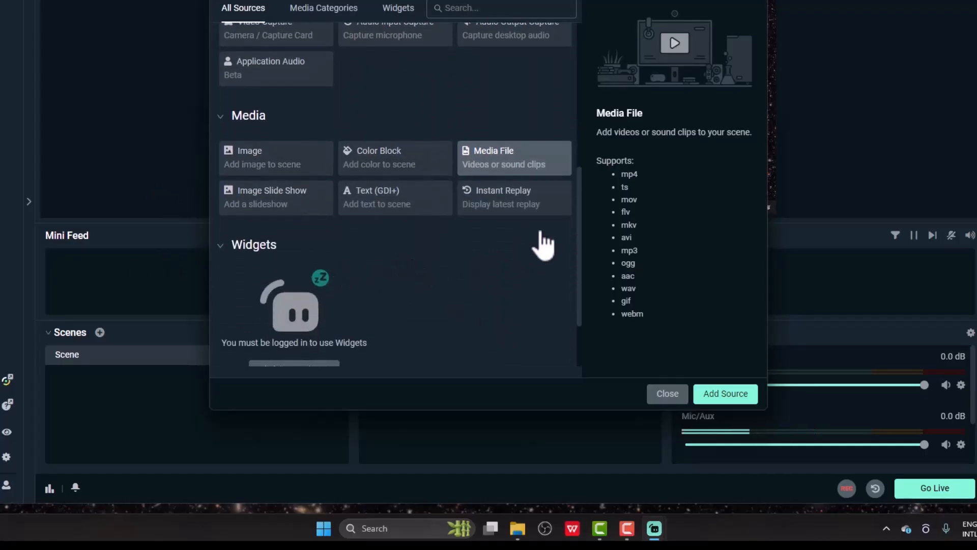
pyautogui.scroll(2, 327, 280)
pyautogui.scroll(-1, 331, 283)
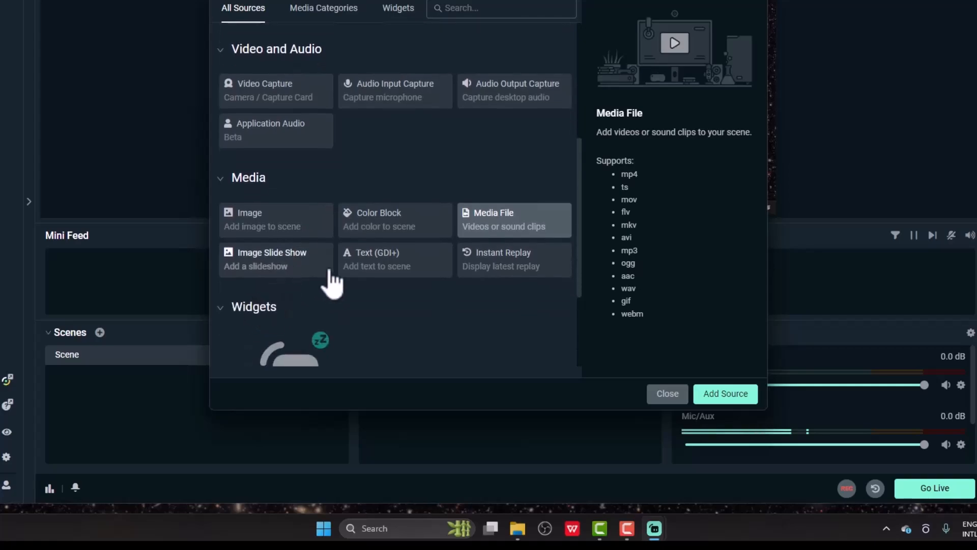
pyautogui.scroll(4, 408, 270)
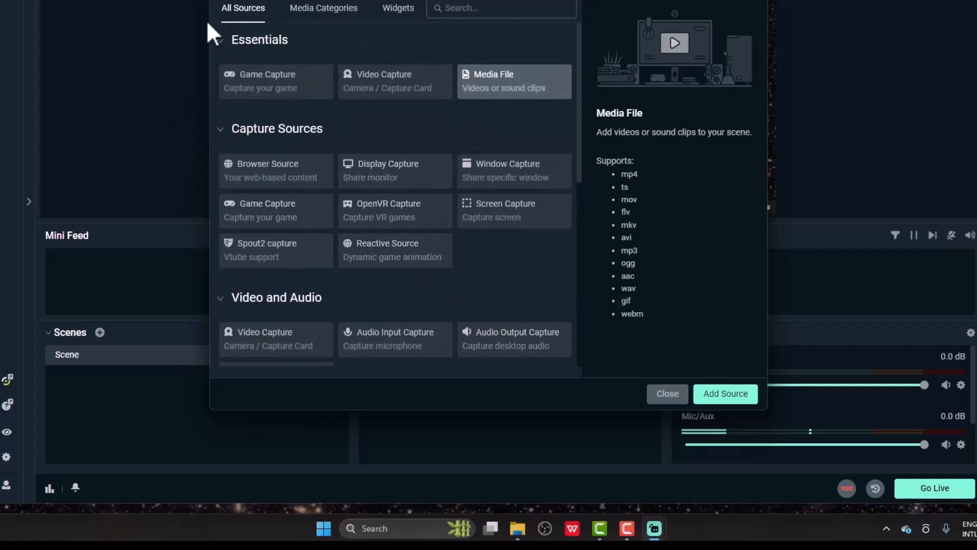
pyautogui.click(333, 32)
pyautogui.scroll(-1, 323, 28)
pyautogui.scroll(1, 356, 61)
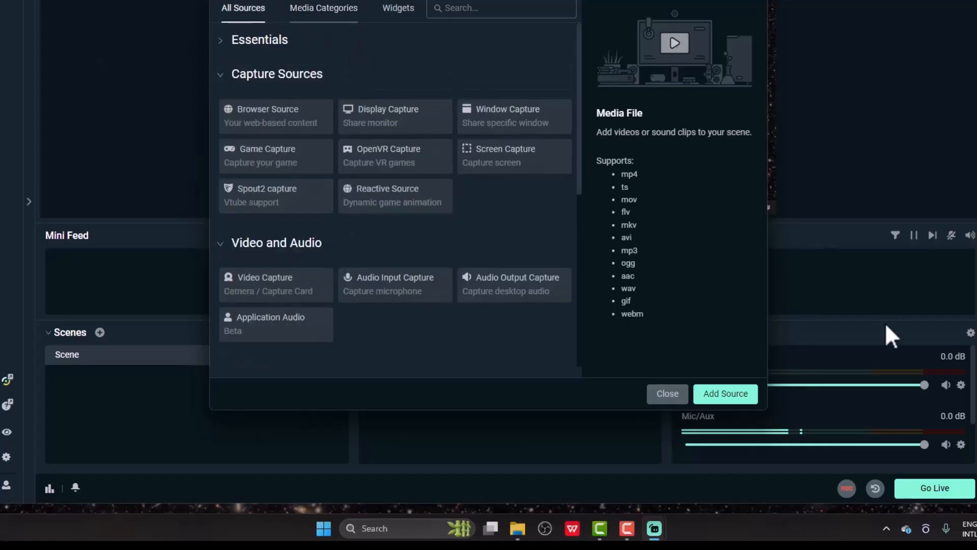
pyautogui.click(671, 397)
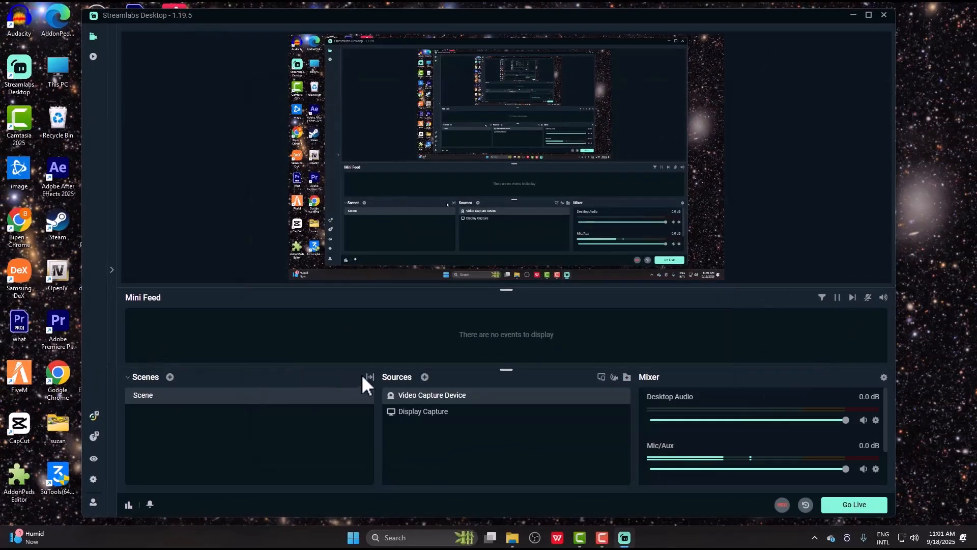
# - Create an empty scene named New Scene, then toggle between it and the original Scene
pyautogui.click(170, 378)
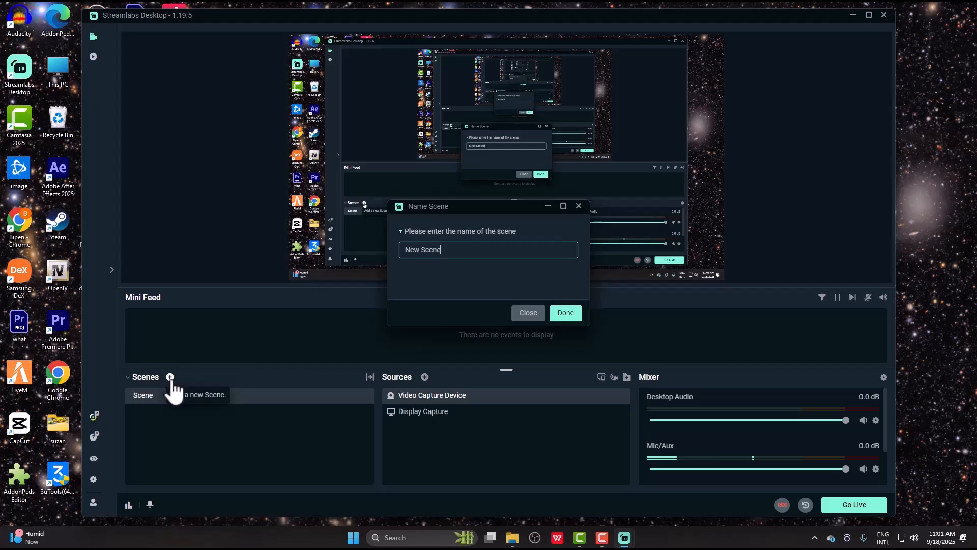
pyautogui.click(561, 320)
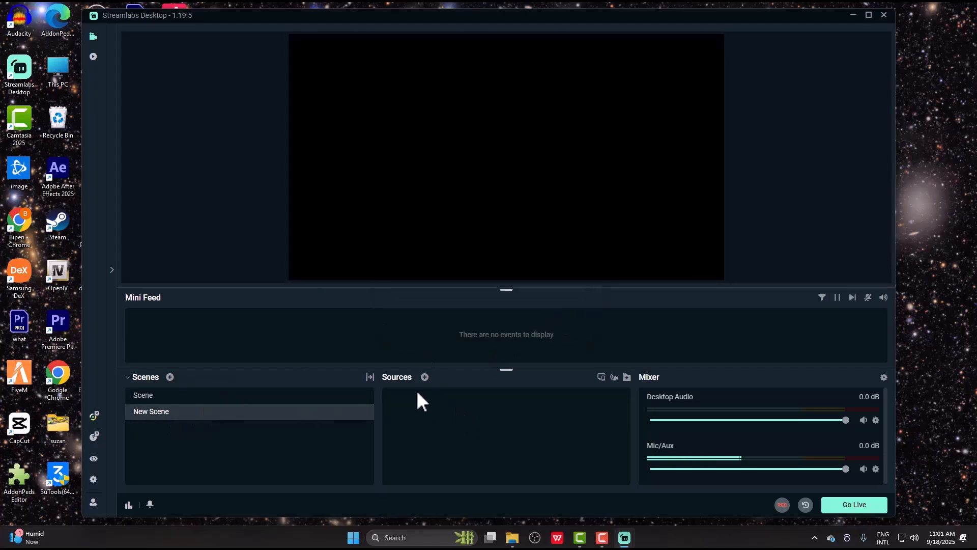
pyautogui.click(153, 397)
pyautogui.click(191, 412)
pyautogui.click(189, 401)
pyautogui.click(188, 407)
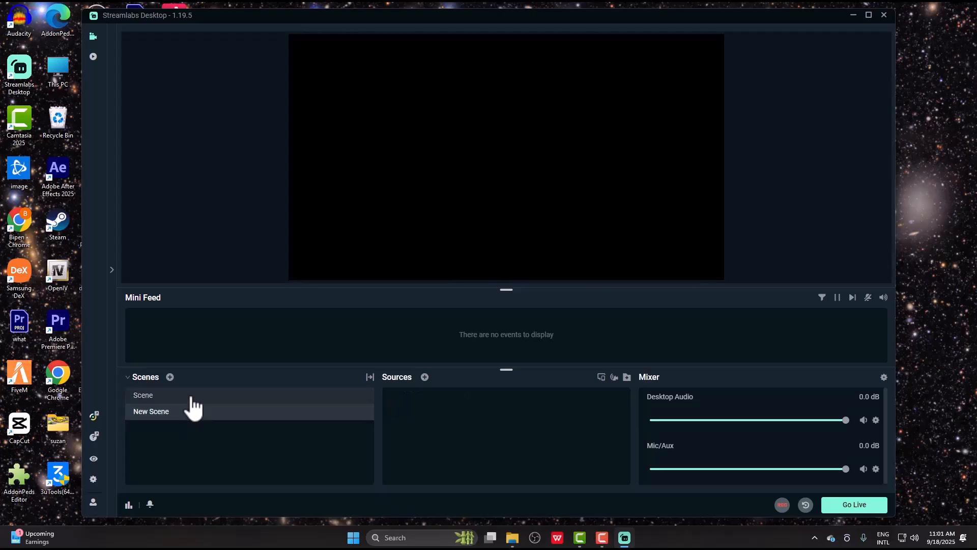
pyautogui.click(192, 401)
pyautogui.click(196, 406)
pyautogui.click(197, 399)
pyautogui.click(194, 407)
pyautogui.click(195, 401)
pyautogui.click(195, 407)
pyautogui.click(201, 400)
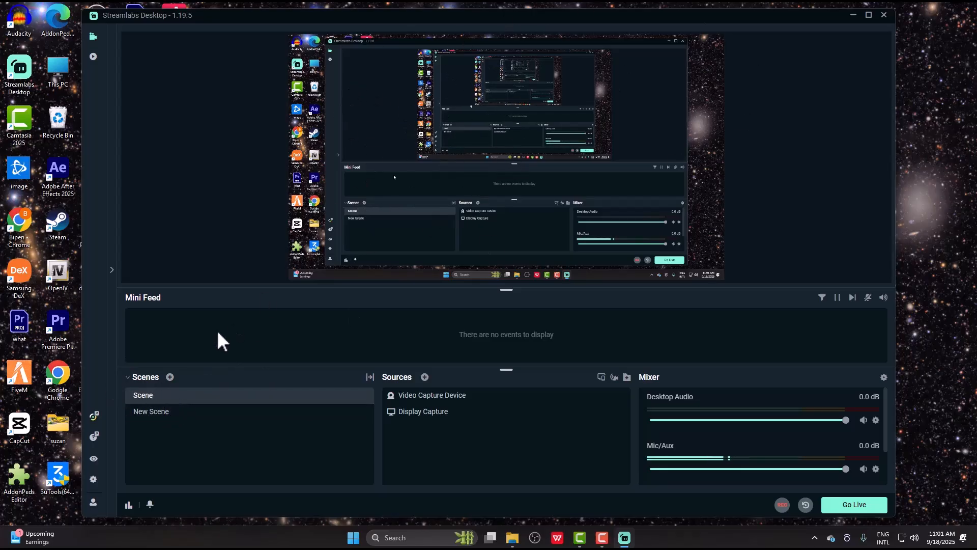
pyautogui.click(176, 411)
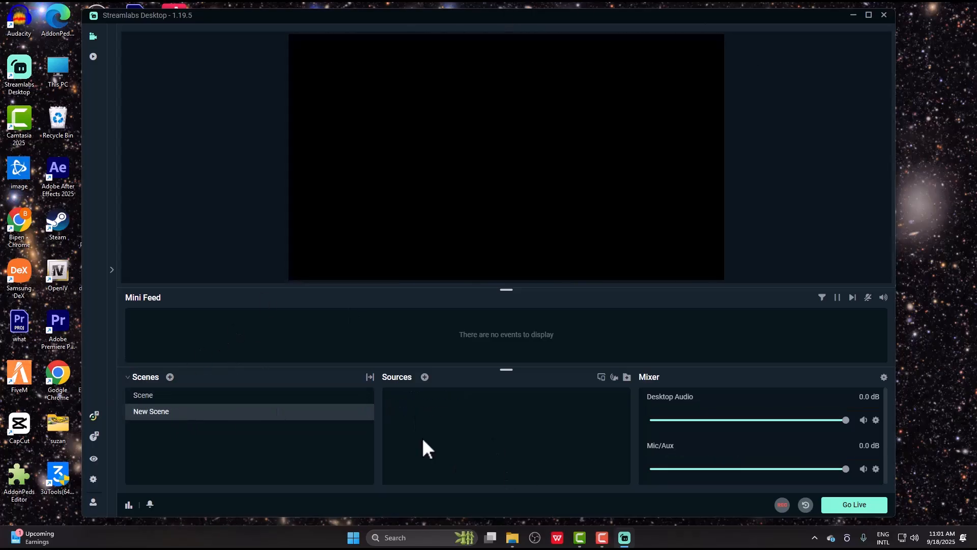
pyautogui.click(215, 399)
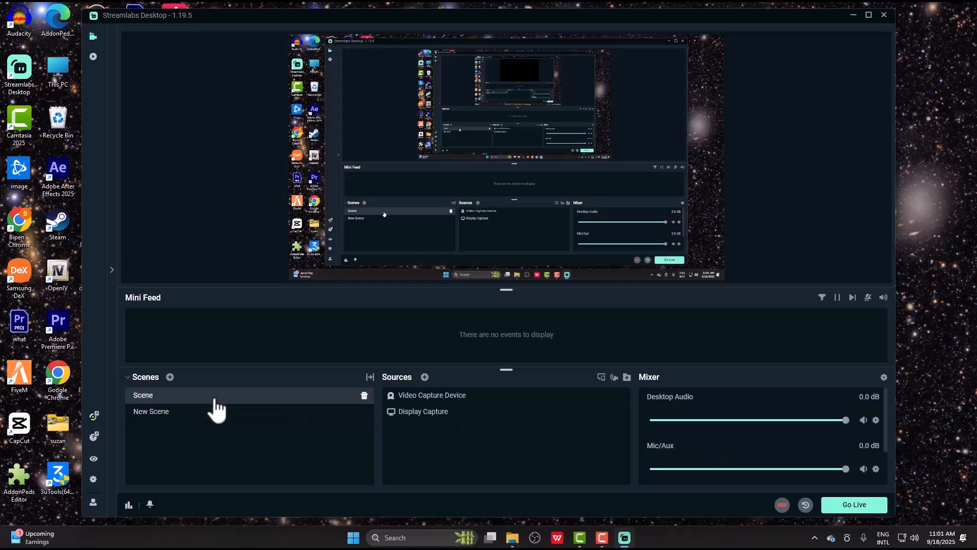
# - In Settings, keep Twitch as the streaming service, then review Virtual Webcam and Game Overlay
pyautogui.click(92, 480)
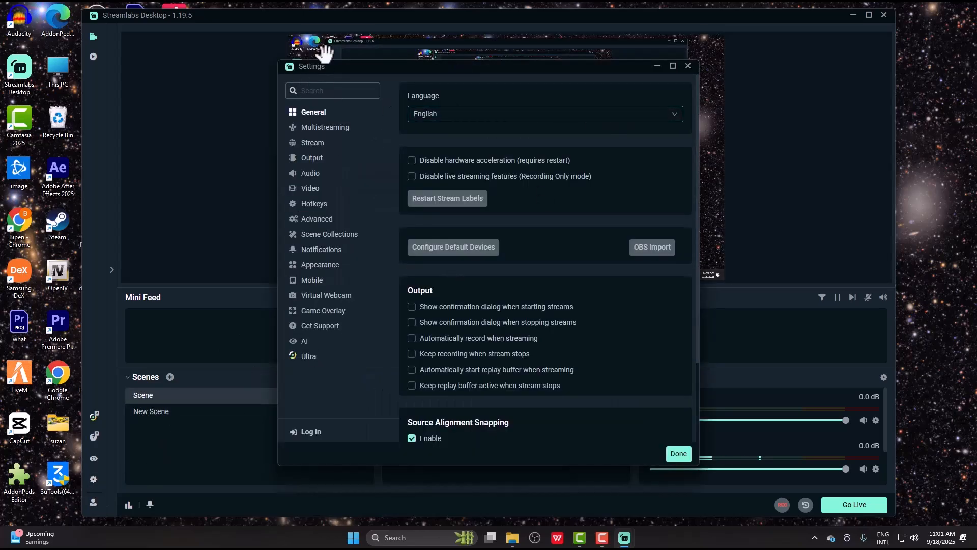
pyautogui.moveTo(351, 72); pyautogui.dragTo(205, 78)
pyautogui.click(167, 148)
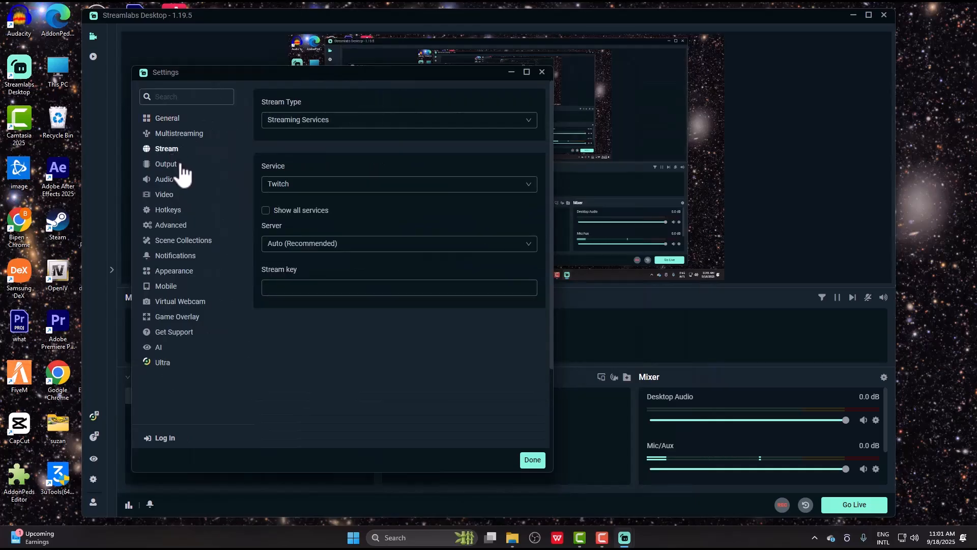
pyautogui.click(294, 186)
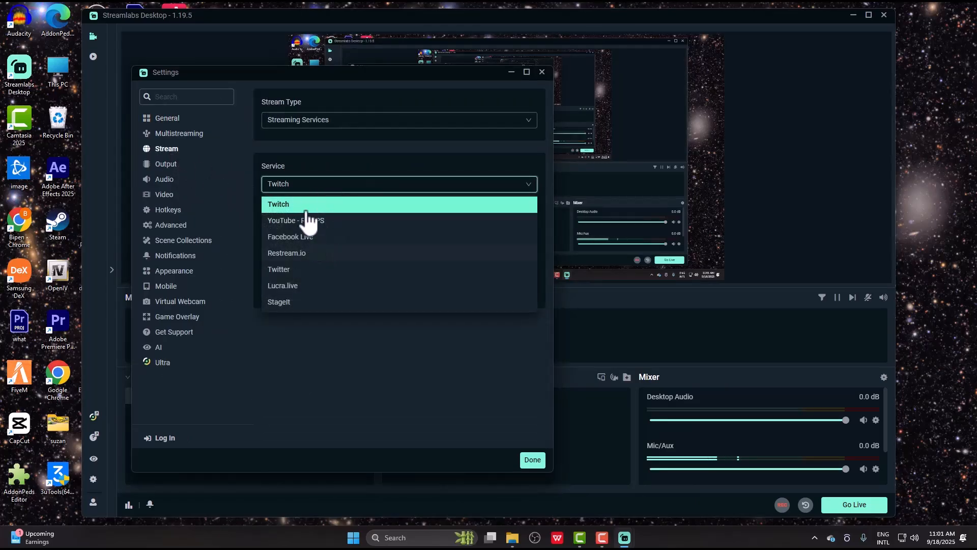
pyautogui.click(364, 204)
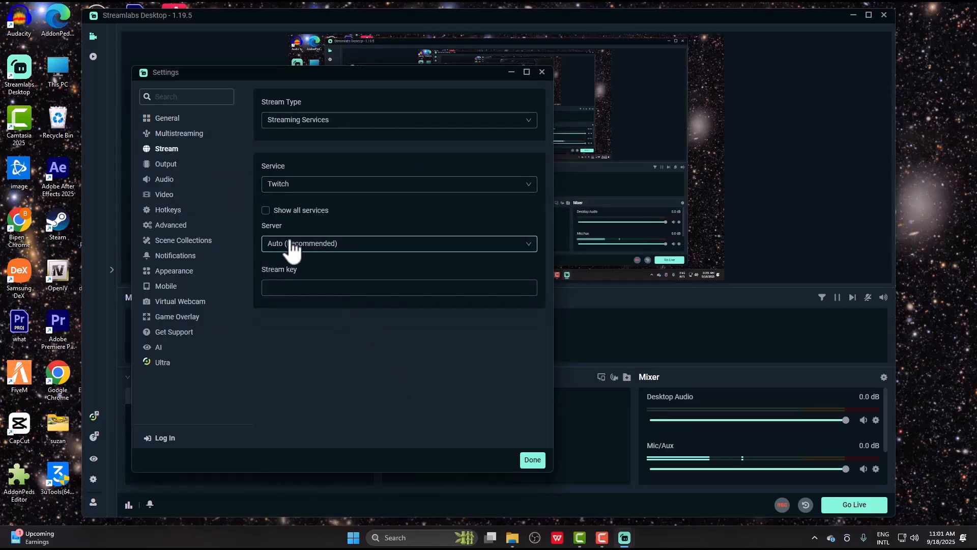
pyautogui.click(366, 293)
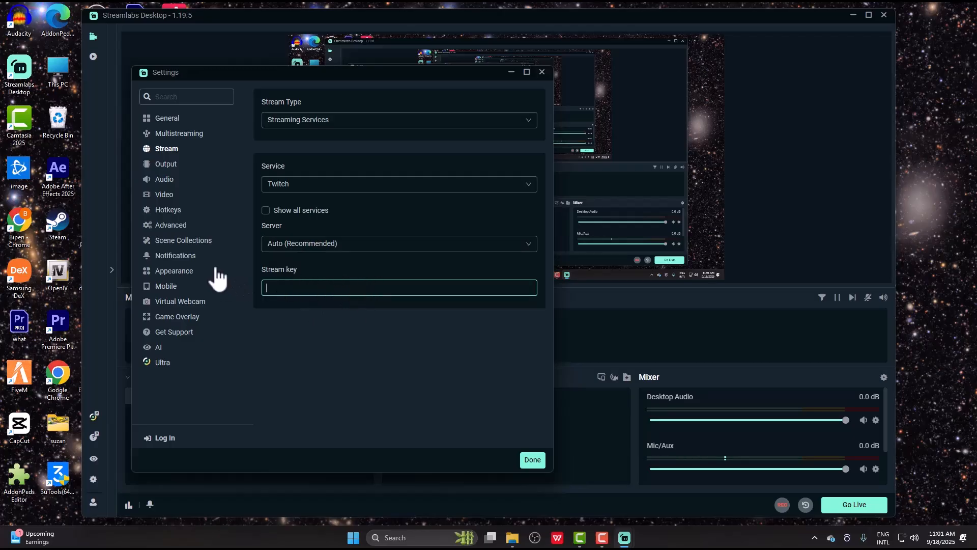
pyautogui.click(189, 302)
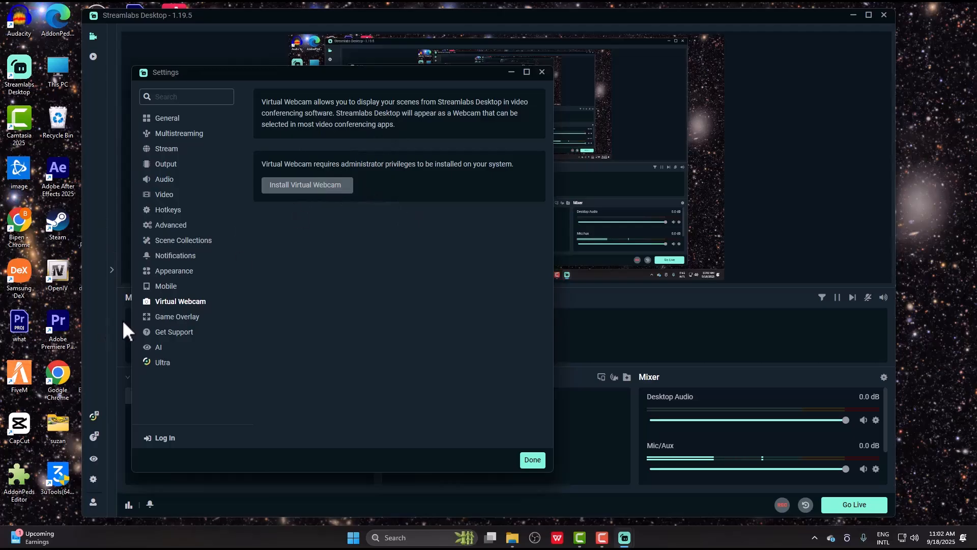
pyautogui.click(182, 315)
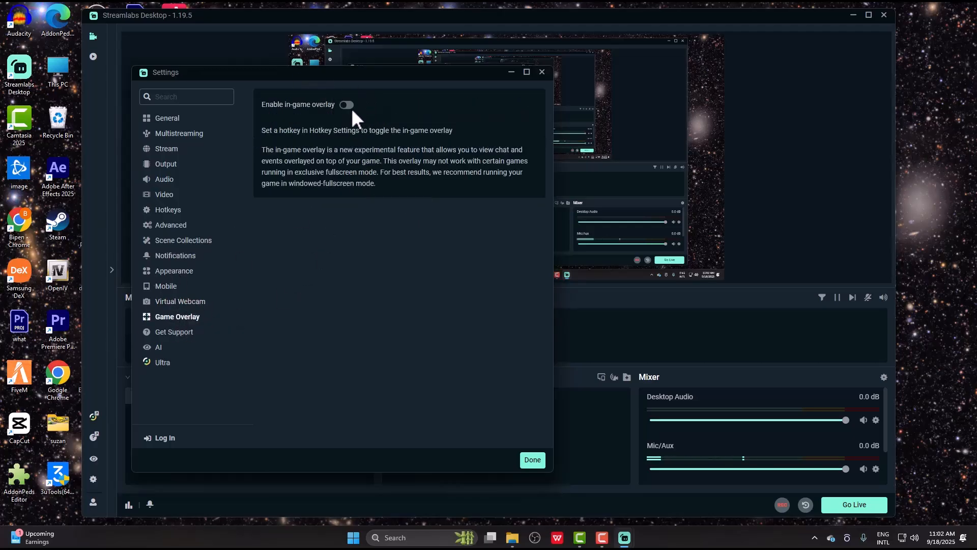
# - Switch the Output Mode to Advanced on the Output settings page
pyautogui.click(165, 165)
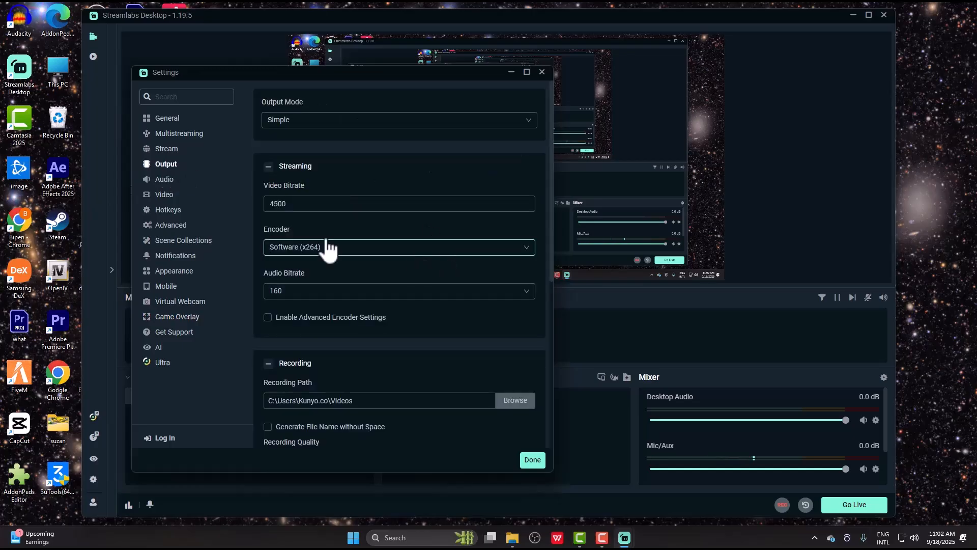
pyautogui.scroll(-1, 387, 213)
pyautogui.scroll(1, 356, 168)
pyautogui.scroll(1, 346, 137)
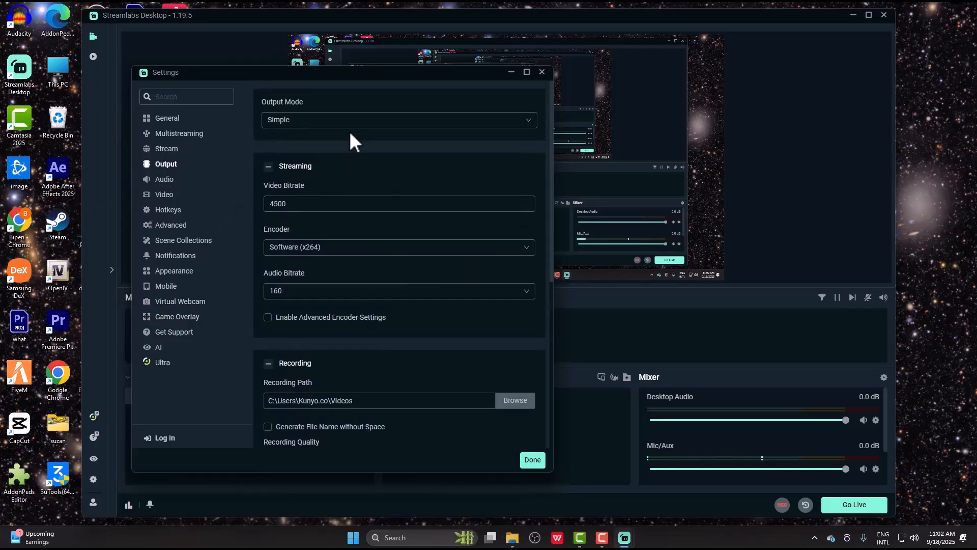
pyautogui.click(313, 121)
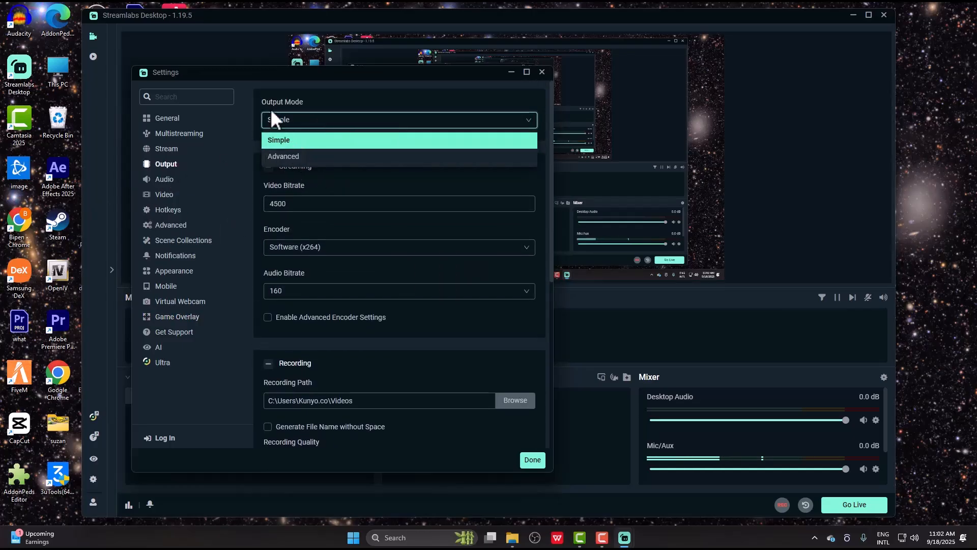
pyautogui.click(287, 156)
pyautogui.click(310, 122)
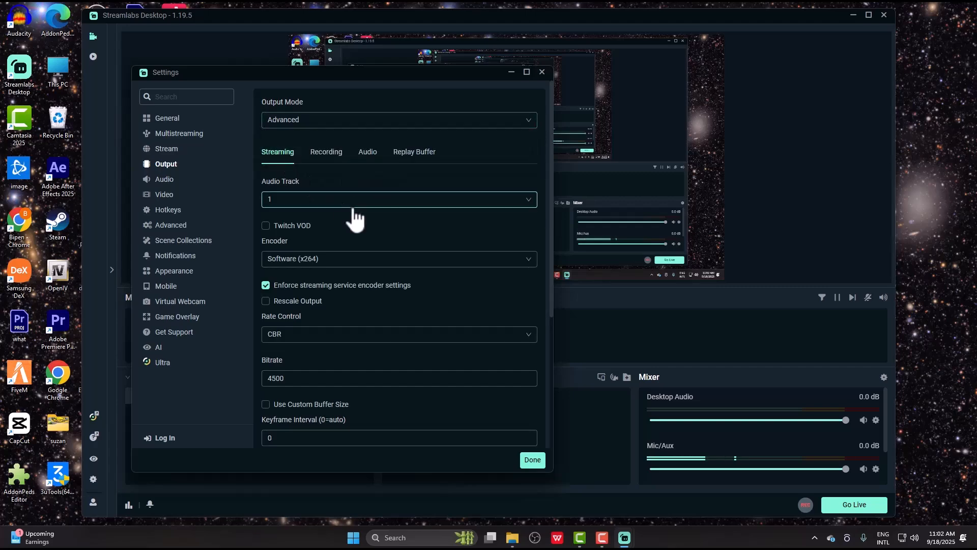
# - Keep CBR rate control and leave the bitrate at 4500
pyautogui.scroll(-2, 424, 243)
pyautogui.click(326, 233)
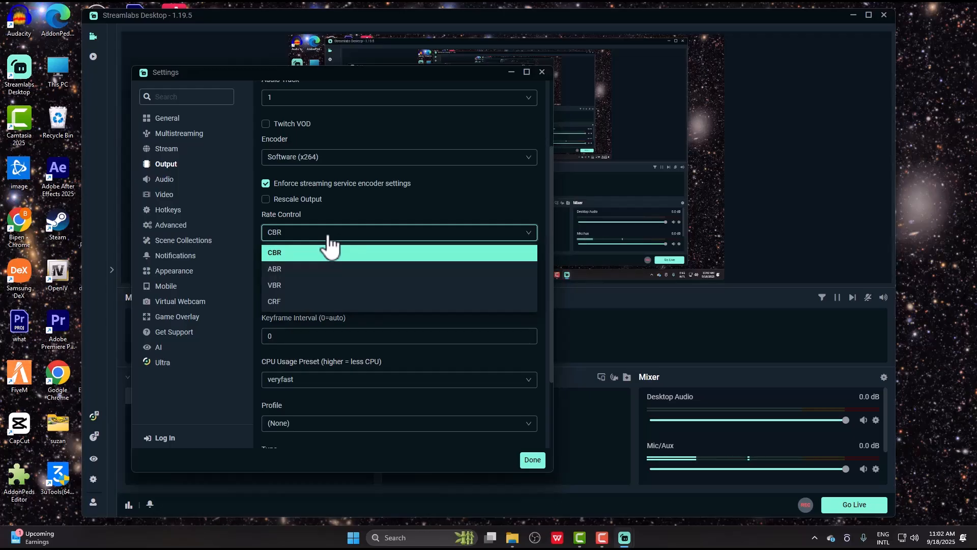
pyautogui.click(442, 253)
pyautogui.scroll(-1, 270, 254)
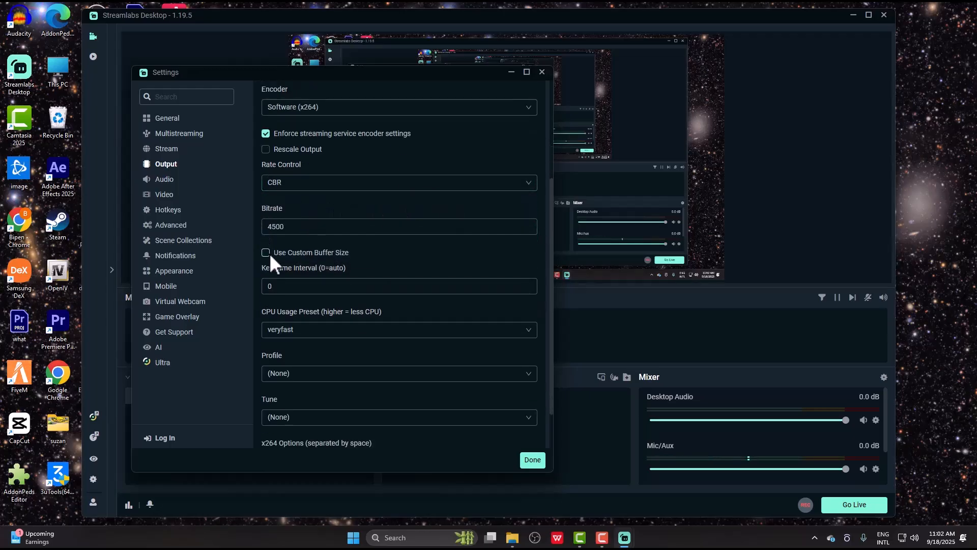
pyautogui.scroll(-1, 270, 252)
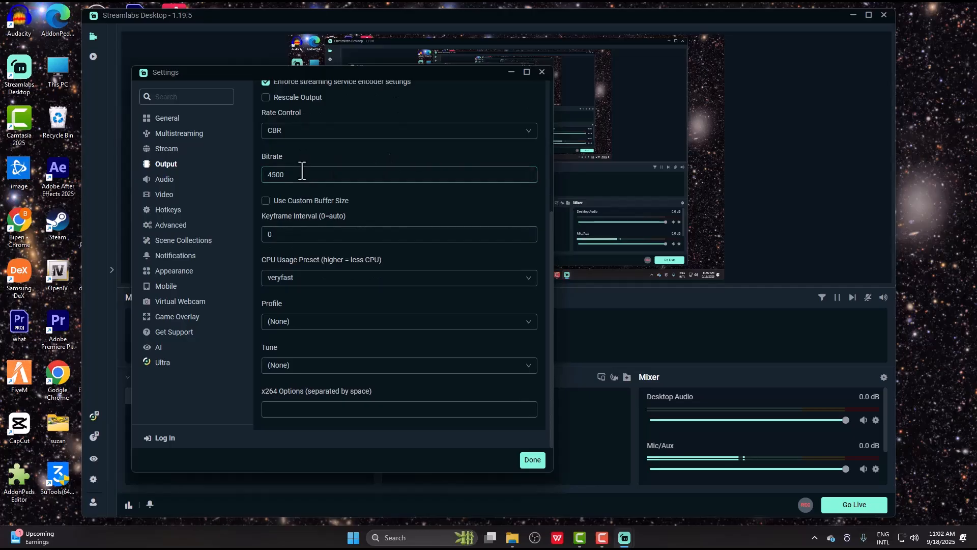
pyautogui.scroll(1, 433, 229)
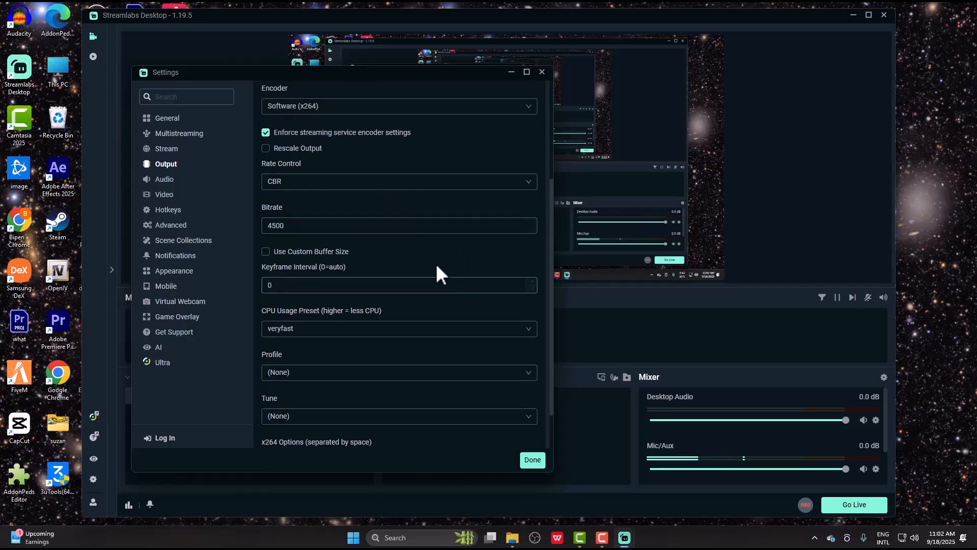
pyautogui.click(305, 225)
pyautogui.doubleClick(304, 225)
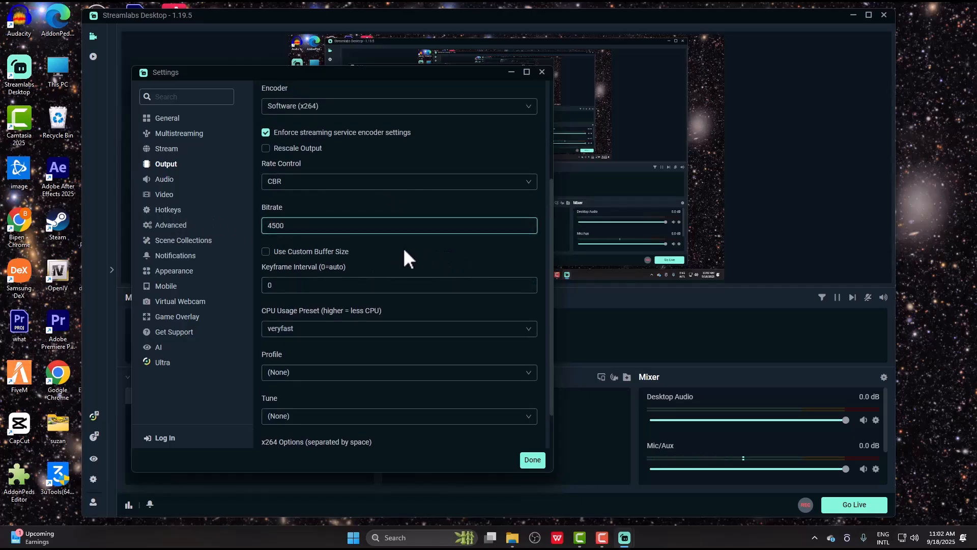
pyautogui.doubleClick(284, 227)
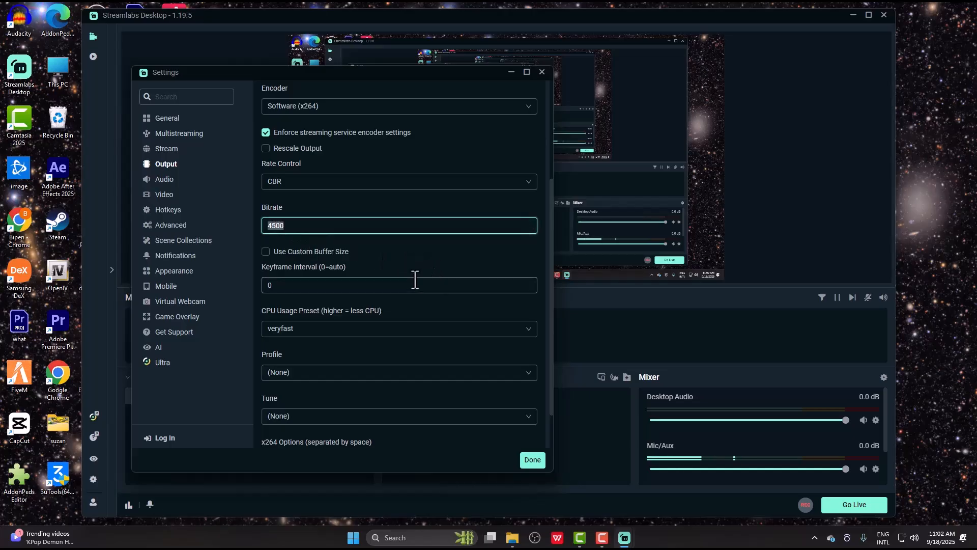
pyautogui.click(412, 252)
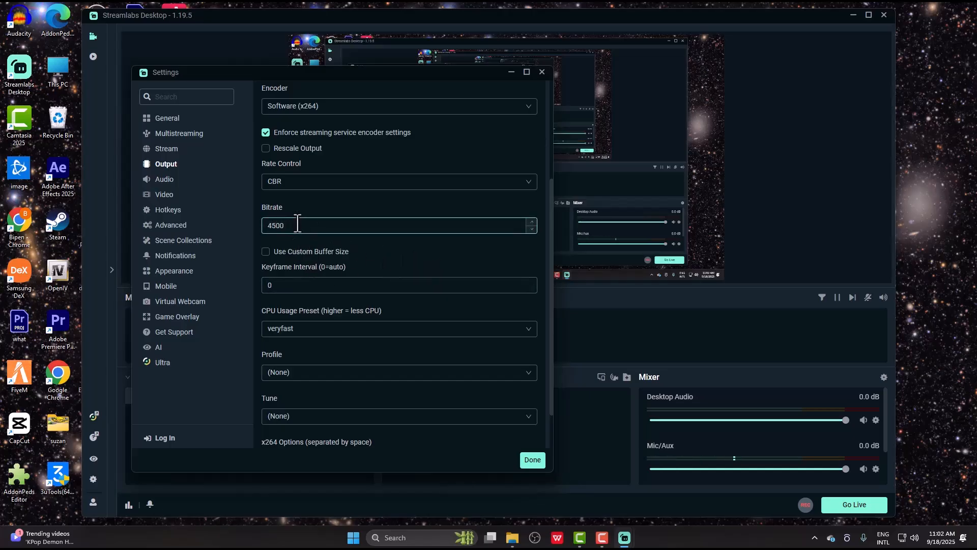
# - Keep the veryfast CPU usage preset for the x264 encoder
pyautogui.scroll(-2, 427, 259)
pyautogui.scroll(2, 405, 260)
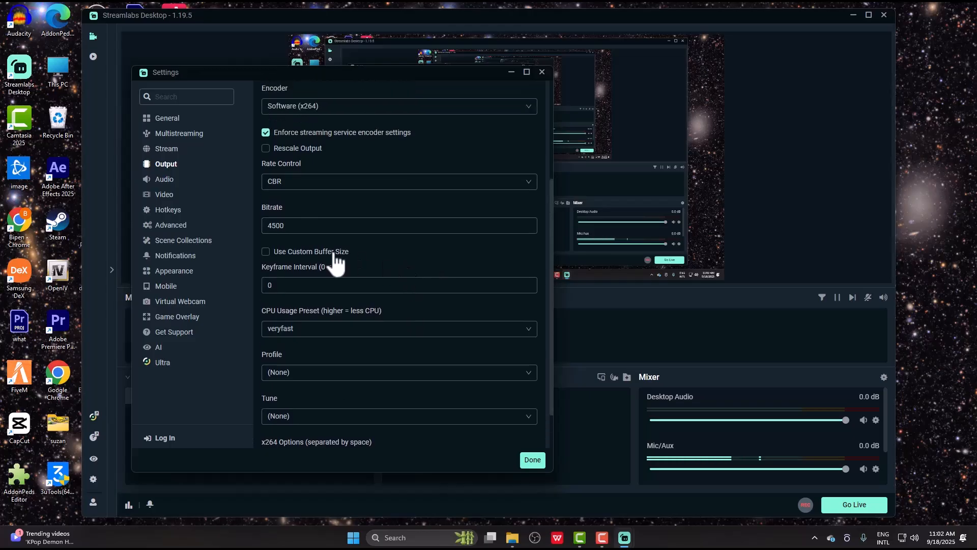
pyautogui.scroll(-1, 470, 269)
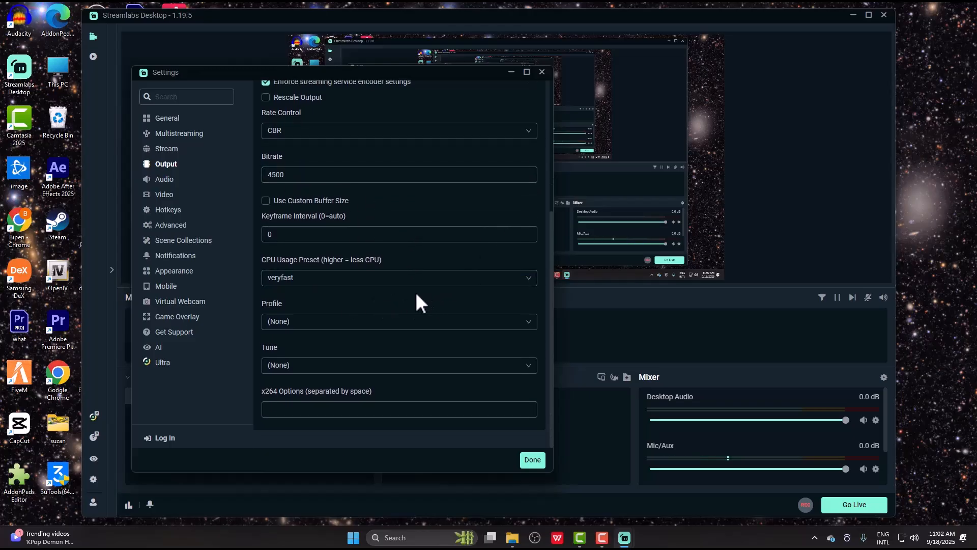
pyautogui.click(310, 277)
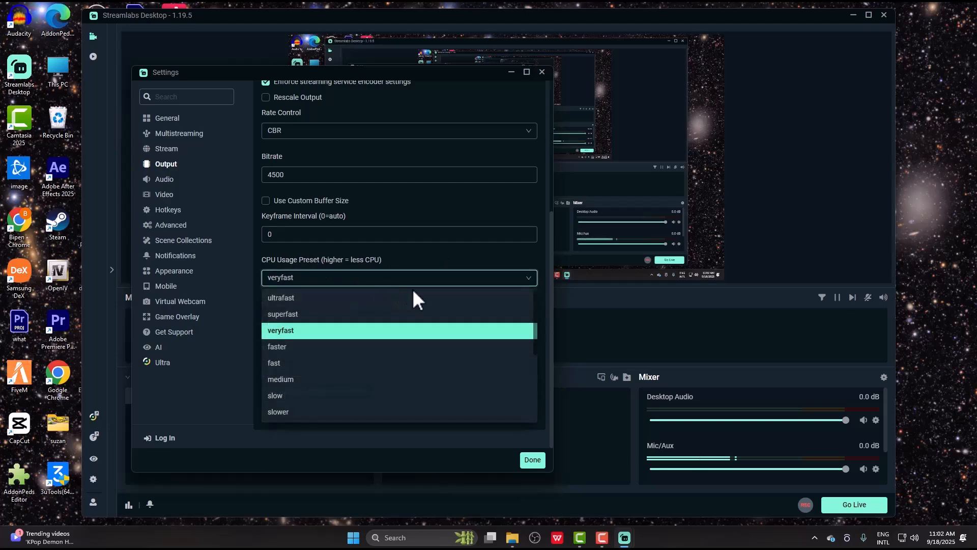
pyautogui.click(466, 252)
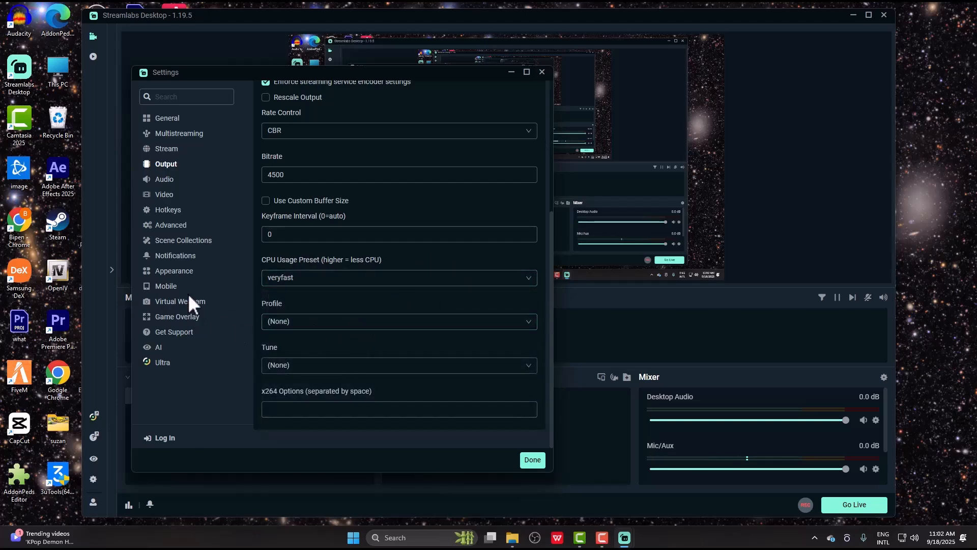
# - In the Video settings, keep the base canvas resolution at 1920x1080
pyautogui.click(226, 194)
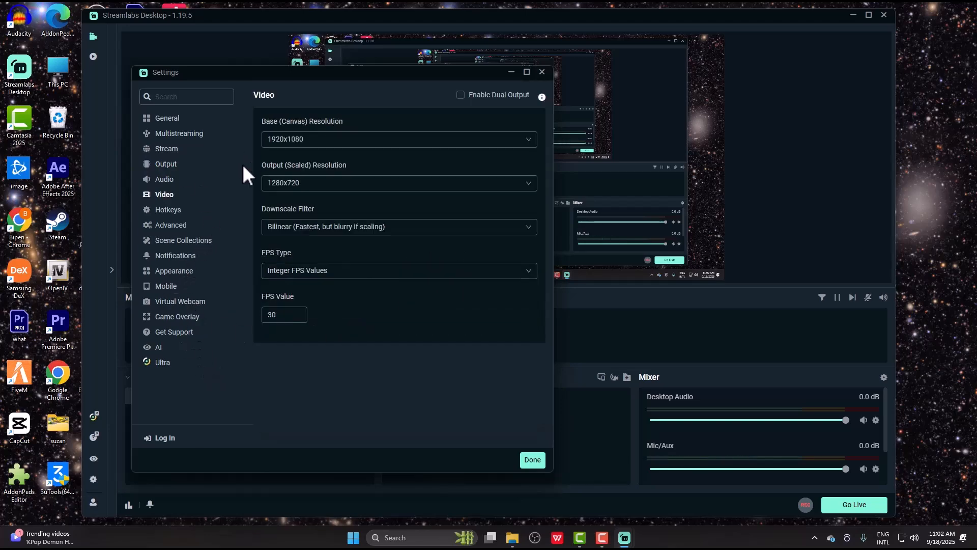
pyautogui.click(312, 142)
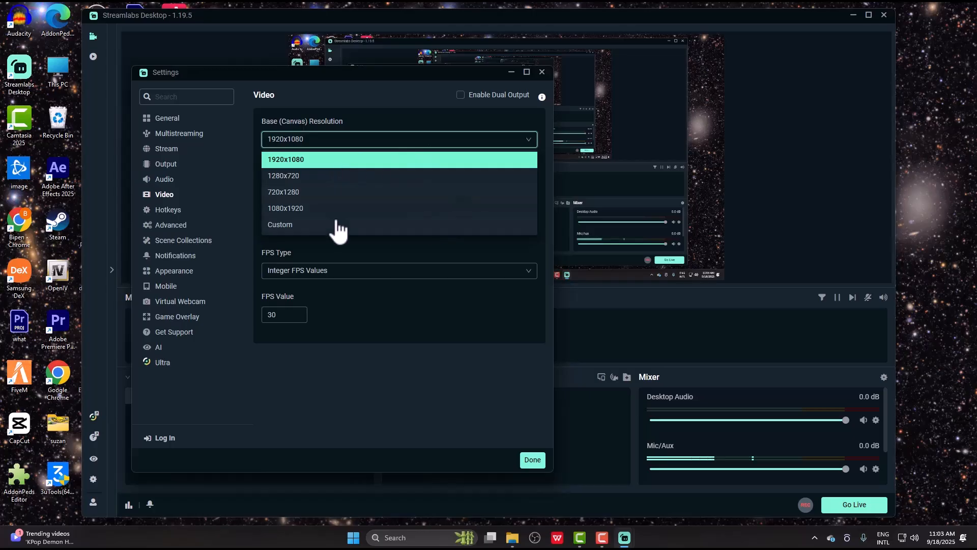
pyautogui.click(437, 313)
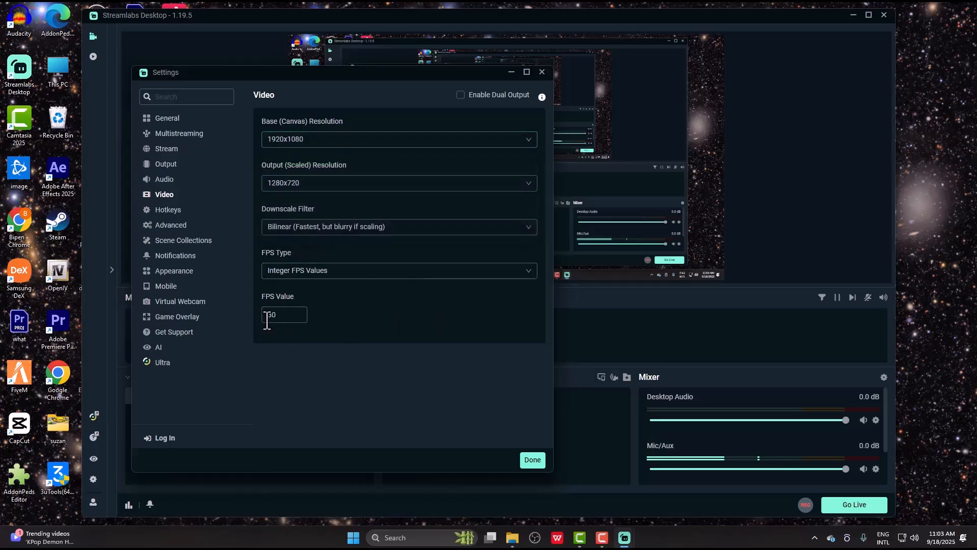
# - Set the FPS type to Common FPS Values at 30
pyautogui.click(267, 316)
pyautogui.click(383, 271)
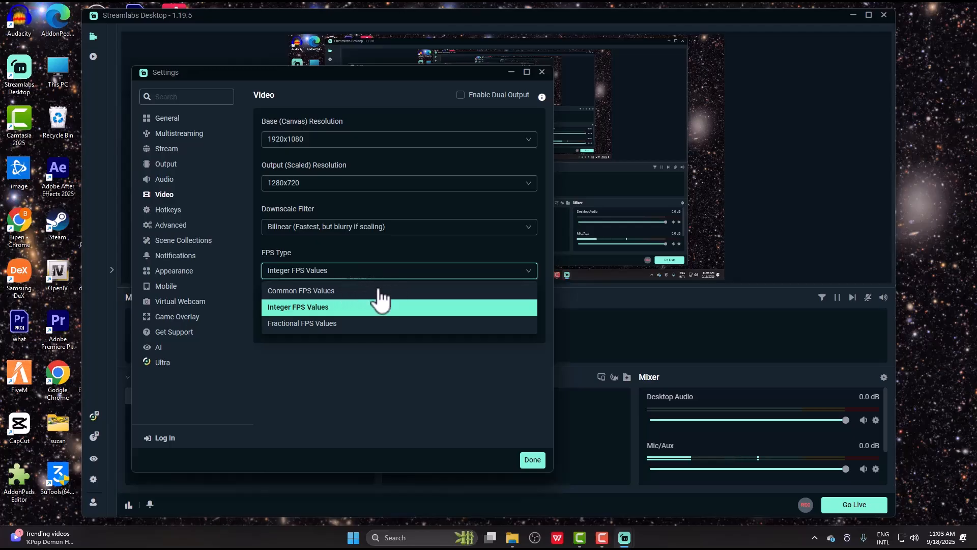
pyautogui.click(316, 291)
pyautogui.click(343, 275)
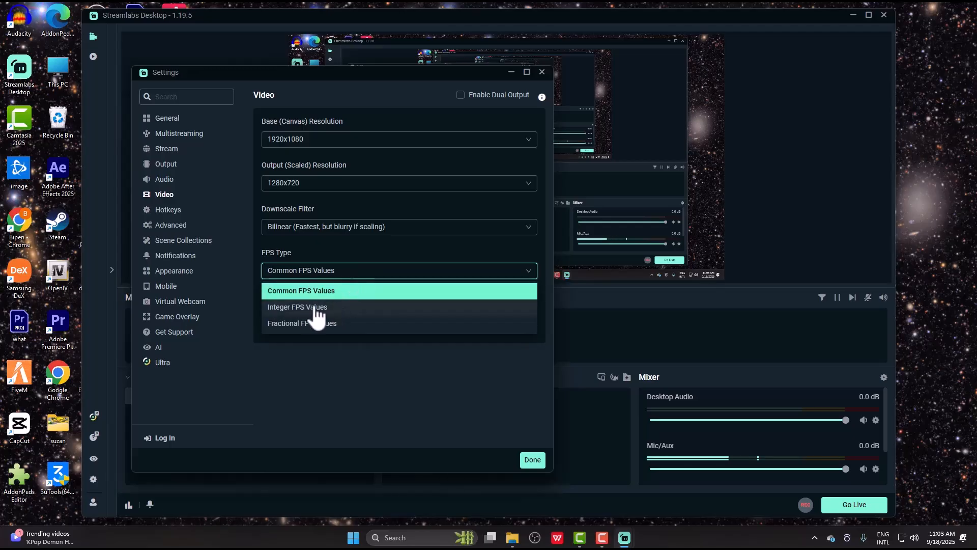
pyautogui.click(430, 287)
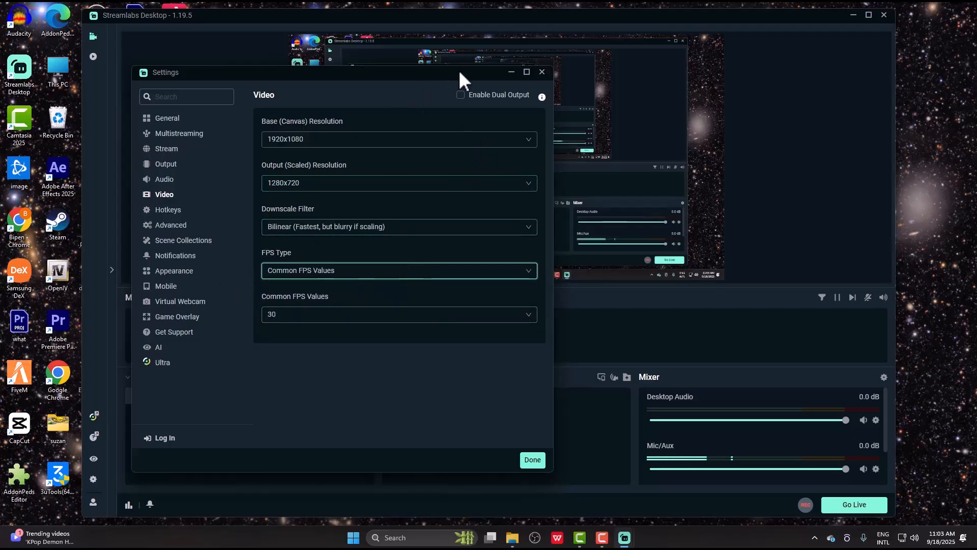